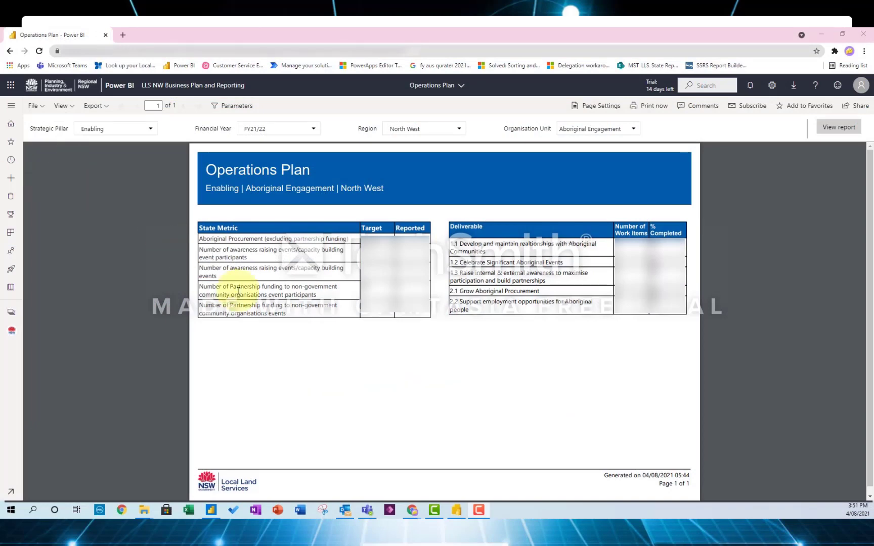
# Step: Set Strategic Pillar to Biosecurity and Organisation Unit to Invasive Species - Pest animal, then view the report
pyautogui.scroll(-1, 353, 338)
pyautogui.scroll(1, 353, 336)
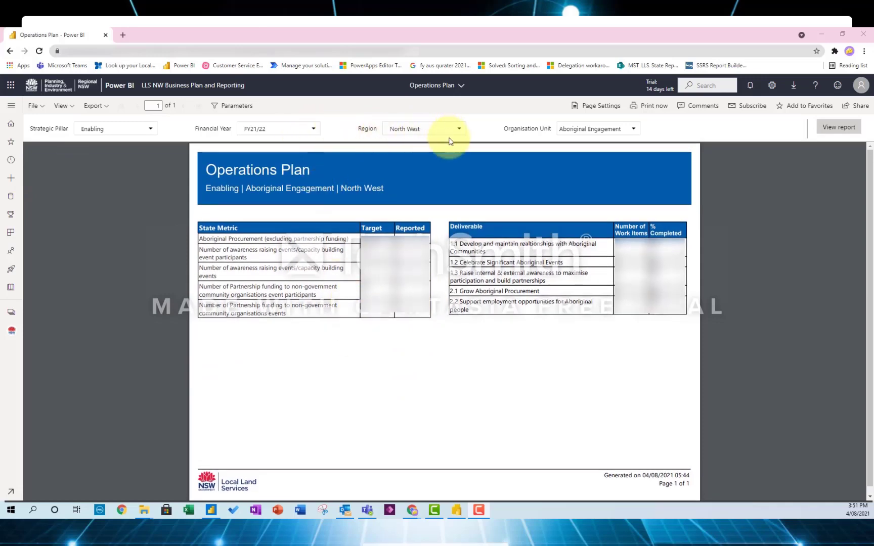
pyautogui.click(589, 129)
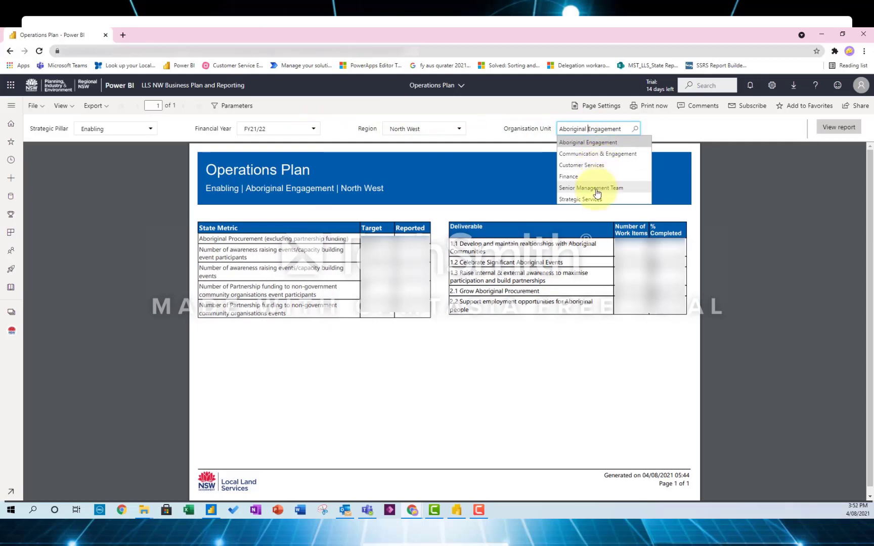
pyautogui.click(421, 130)
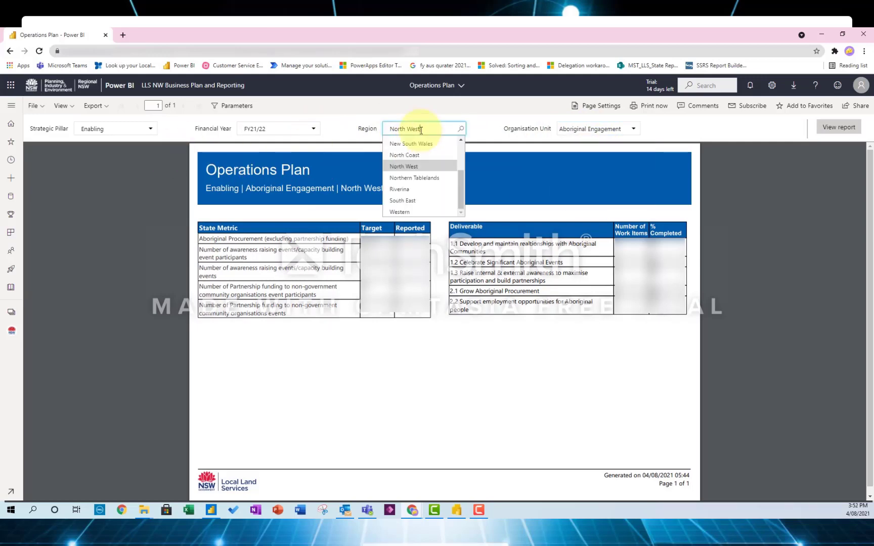
pyautogui.click(136, 127)
pyautogui.click(121, 143)
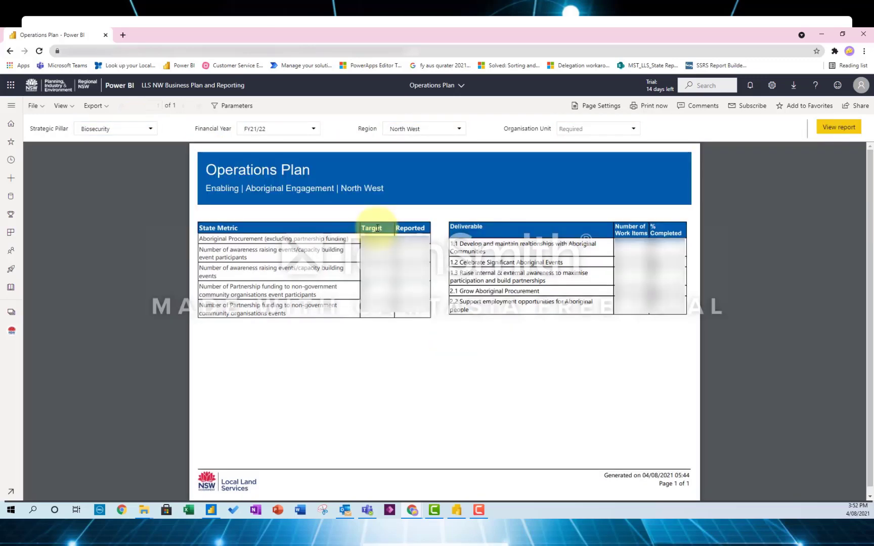
pyautogui.click(590, 129)
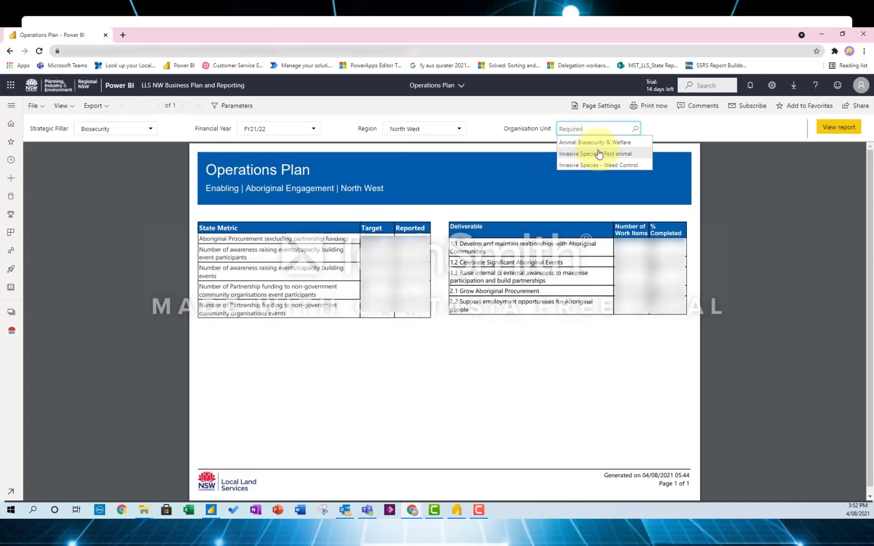
pyautogui.click(600, 154)
pyautogui.click(838, 127)
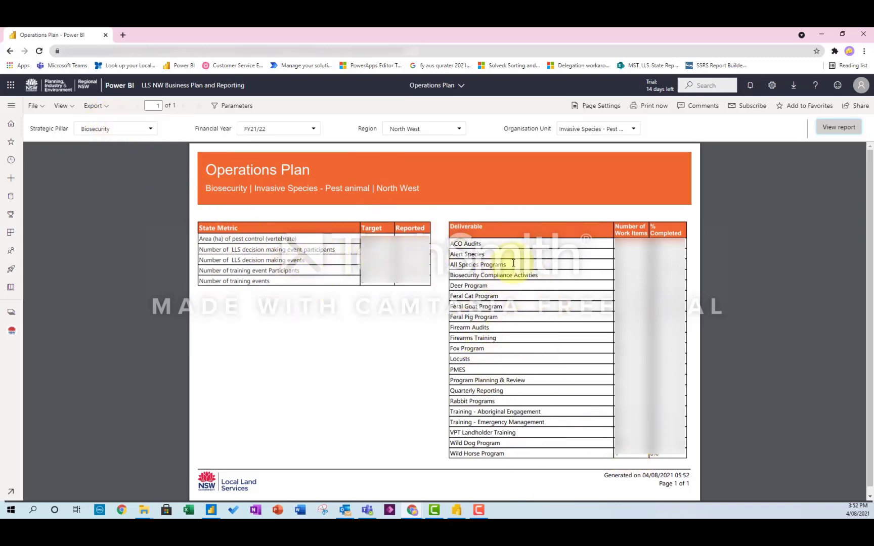
# Step: Highlight the footer's page count and Generated on date, then clear the selection
pyautogui.moveTo(673, 484); pyautogui.dragTo(708, 483)
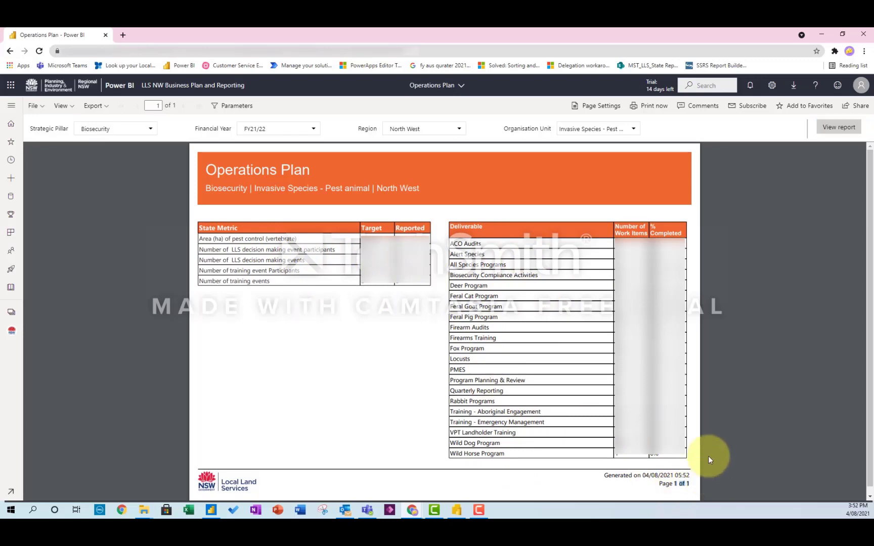
pyautogui.moveTo(642, 475); pyautogui.dragTo(697, 476)
pyautogui.click(737, 445)
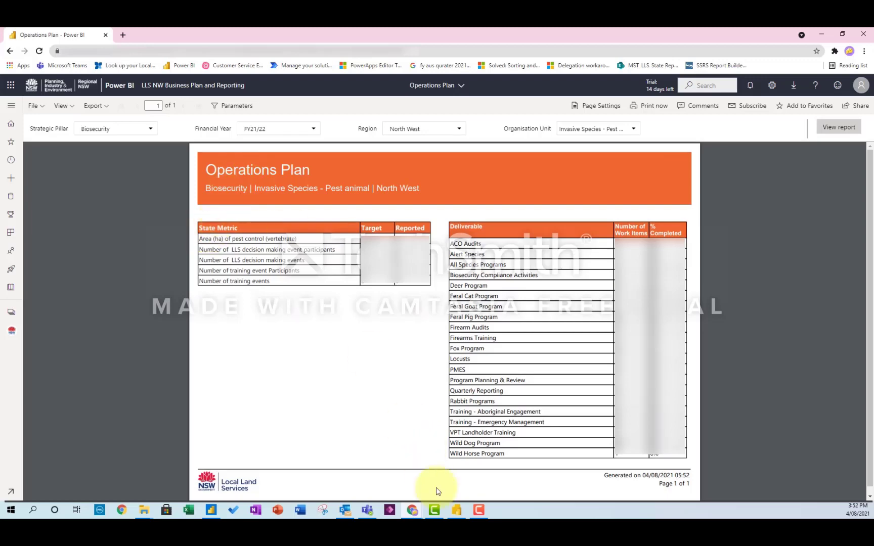
# Step: In Power BI Desktop, scroll Planned Deliverables and check its More options menu, then return to Report Builder
pyautogui.click(209, 512)
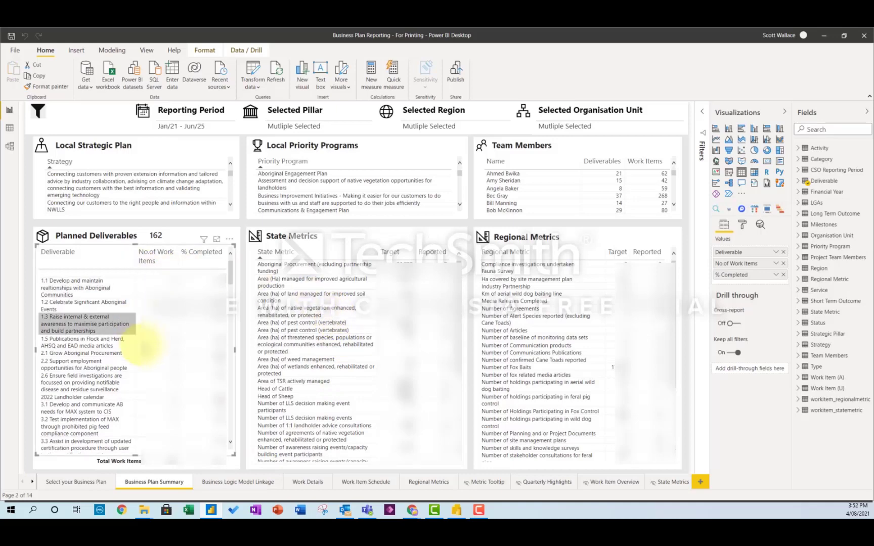
pyautogui.scroll(-2, 144, 349)
pyautogui.scroll(-10, 145, 349)
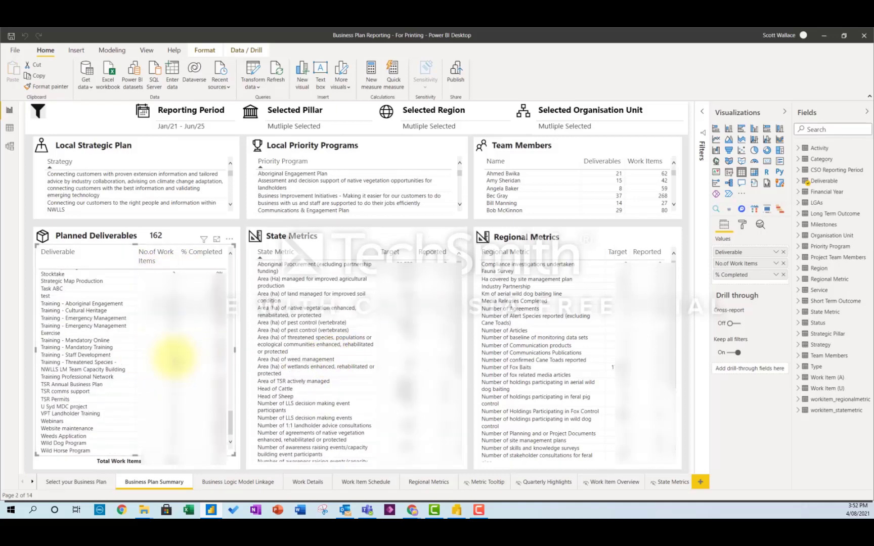
pyautogui.scroll(5, 171, 357)
pyautogui.scroll(6, 171, 356)
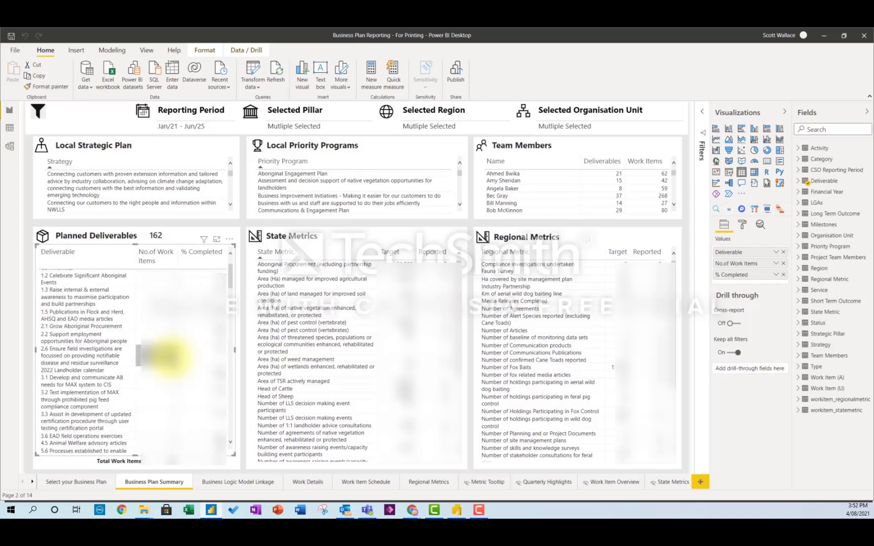
pyautogui.click(229, 239)
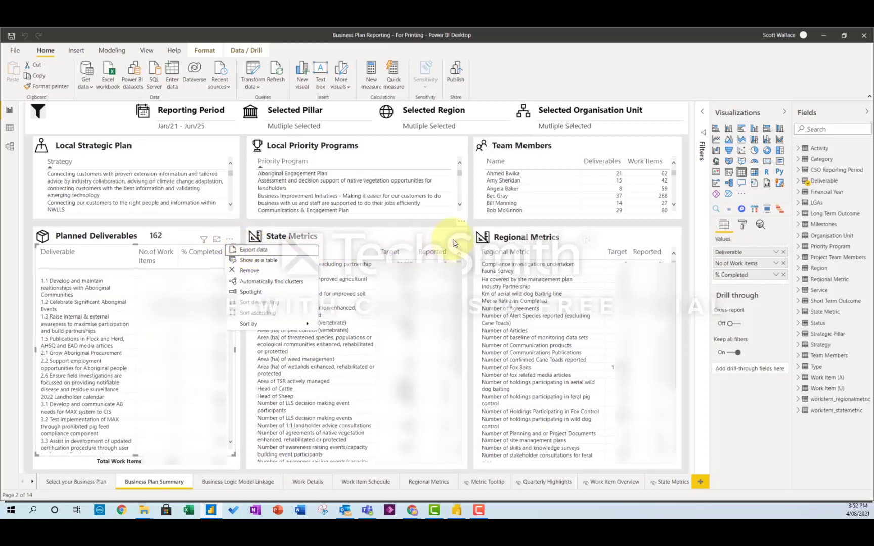
pyautogui.click(471, 267)
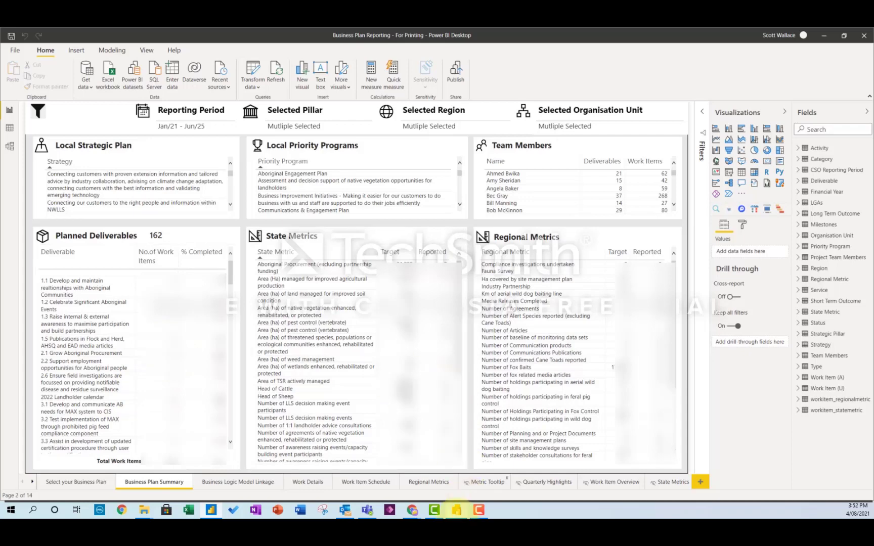
pyautogui.click(457, 511)
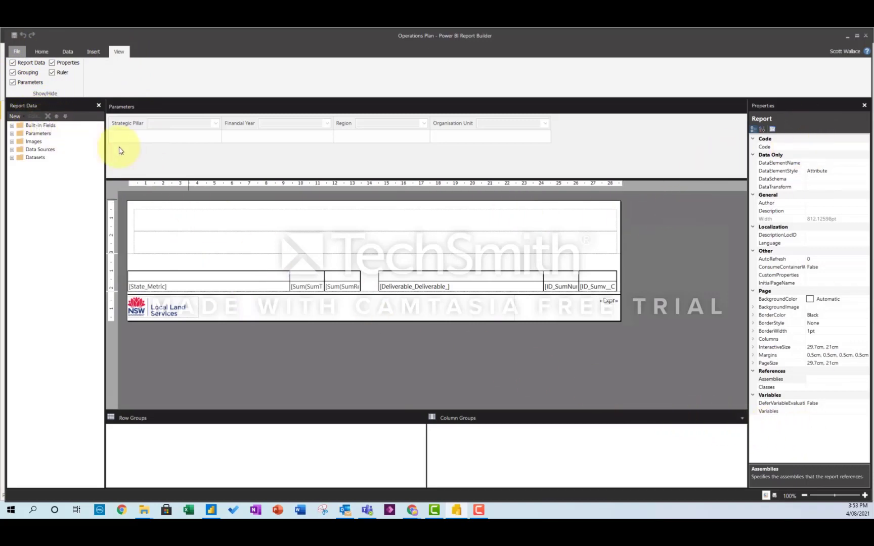
# Step: Expand Data Sources and Datasets in the Report Data pane and add a new dataset
pyautogui.click(41, 51)
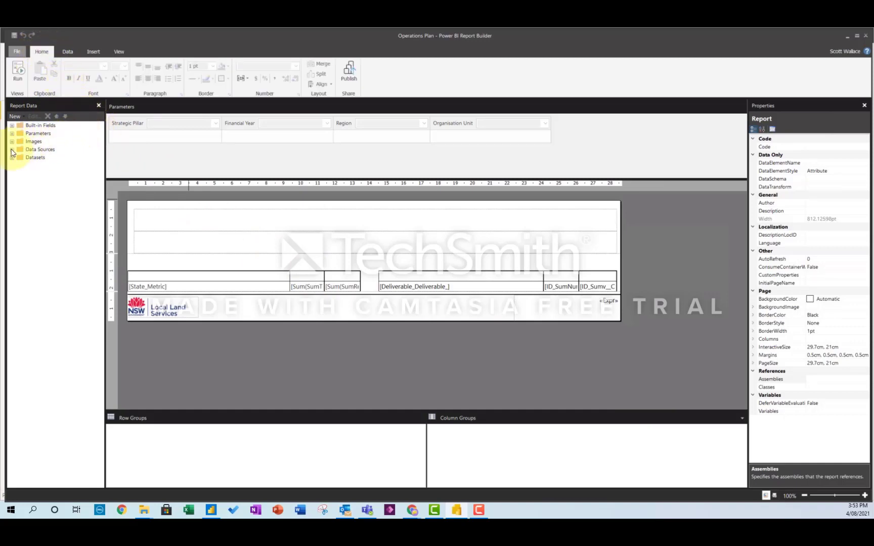
pyautogui.doubleClick(32, 150)
pyautogui.rightClick(51, 149)
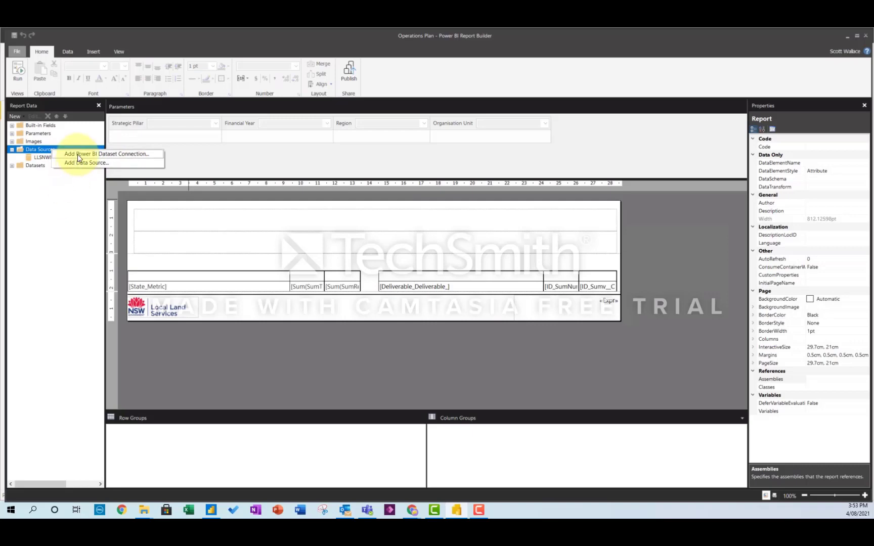
pyautogui.click(51, 206)
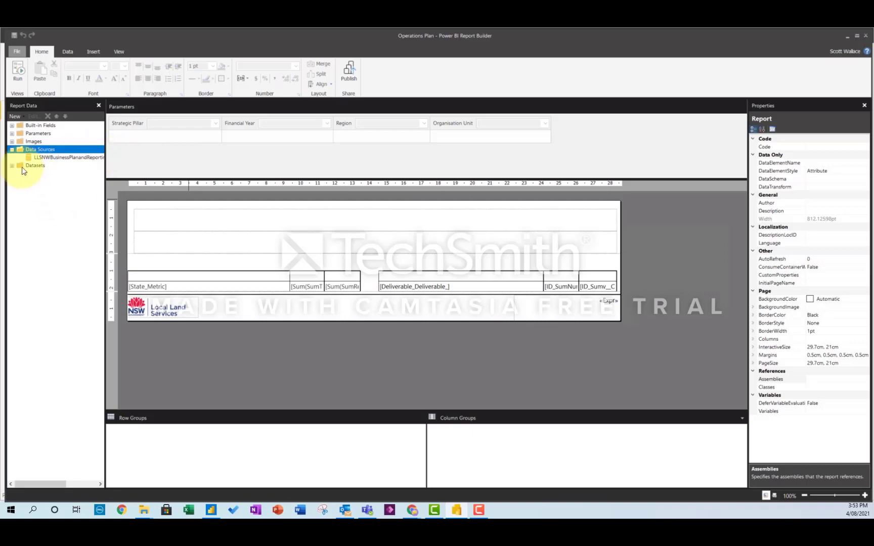
pyautogui.click(13, 166)
pyautogui.rightClick(33, 167)
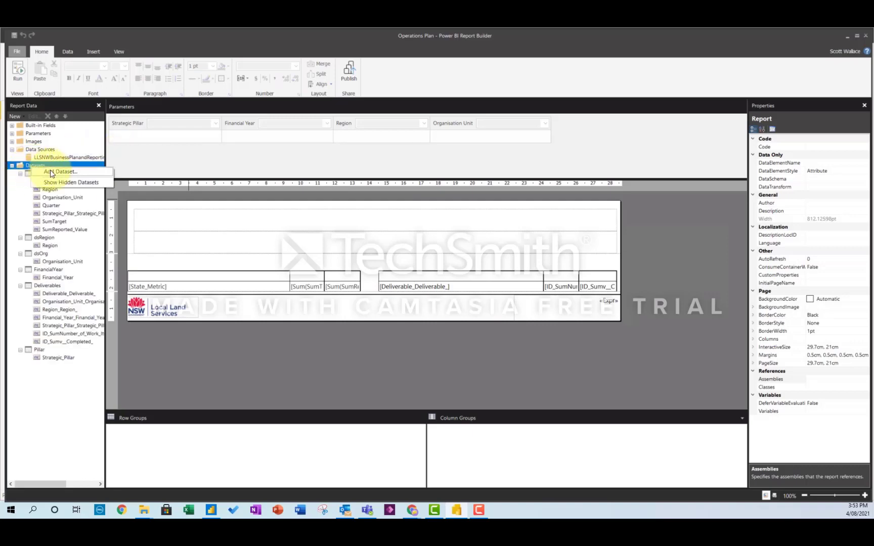
pyautogui.click(50, 172)
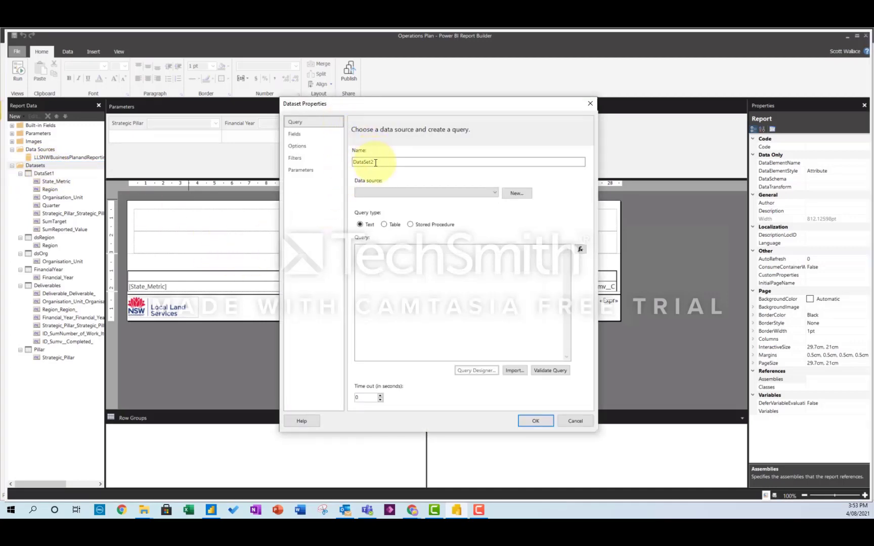
# Step: Link DataSet2 to the LLSNWBusinessPlanandReporting_BusinessPlanReporting data source and open Query Designer
pyautogui.click(494, 192)
pyautogui.click(416, 201)
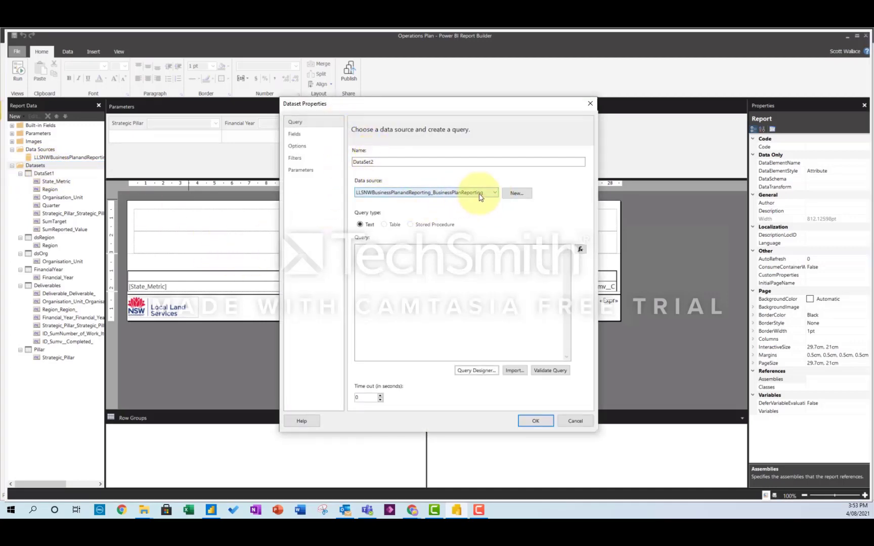
pyautogui.click(424, 273)
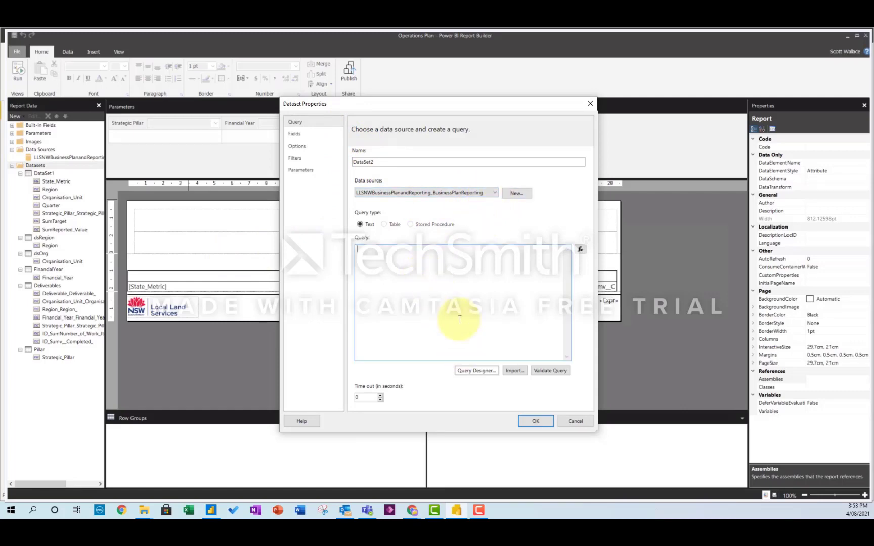
pyautogui.click(477, 370)
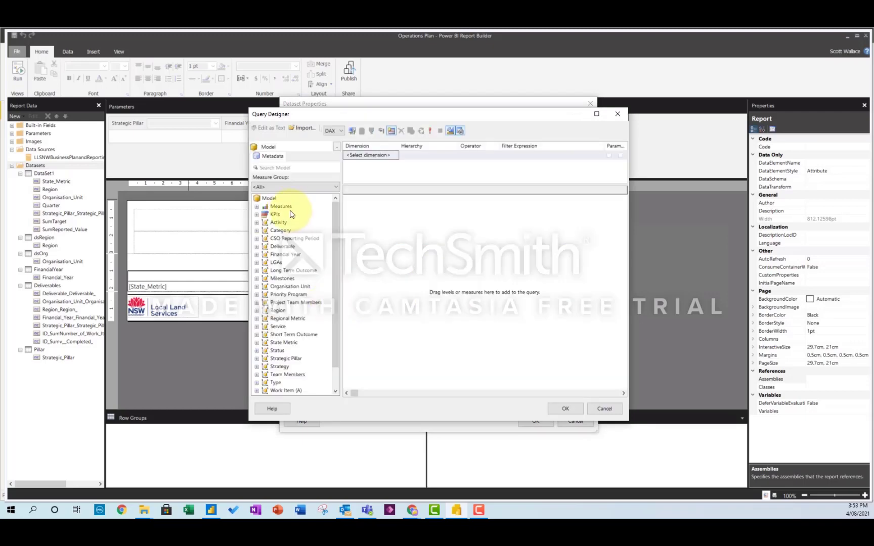
# Step: Add an Organisation Unit column and a Deliverable filter, then cancel Query Designer, discarding the changes
pyautogui.scroll(-1, 278, 354)
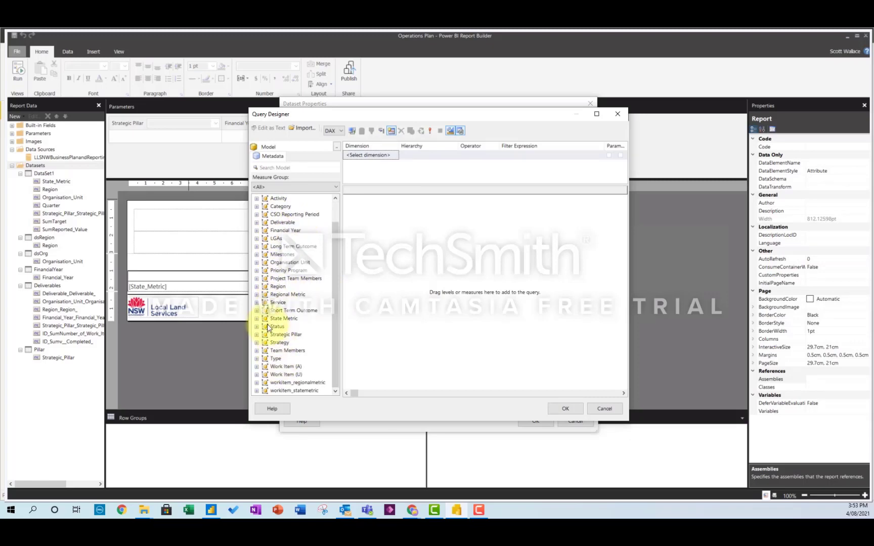
pyautogui.click(257, 310)
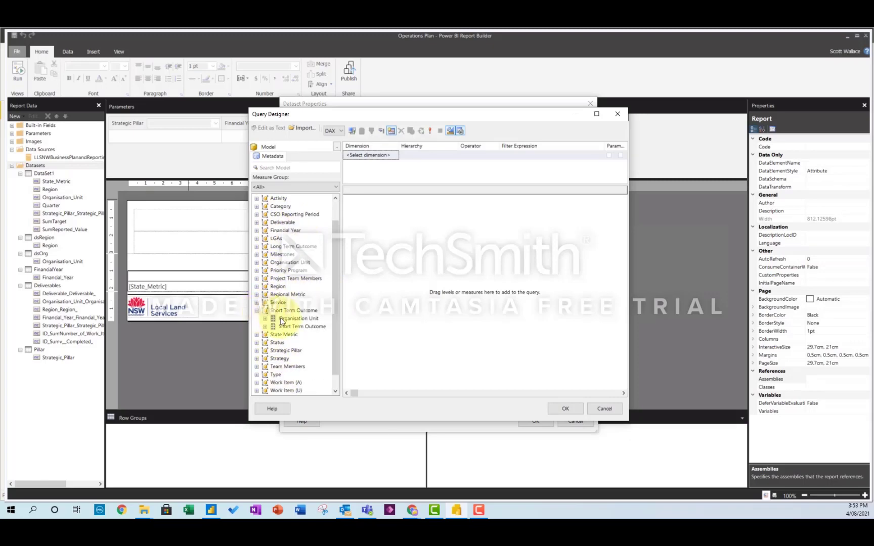
pyautogui.moveTo(281, 320); pyautogui.dragTo(393, 275)
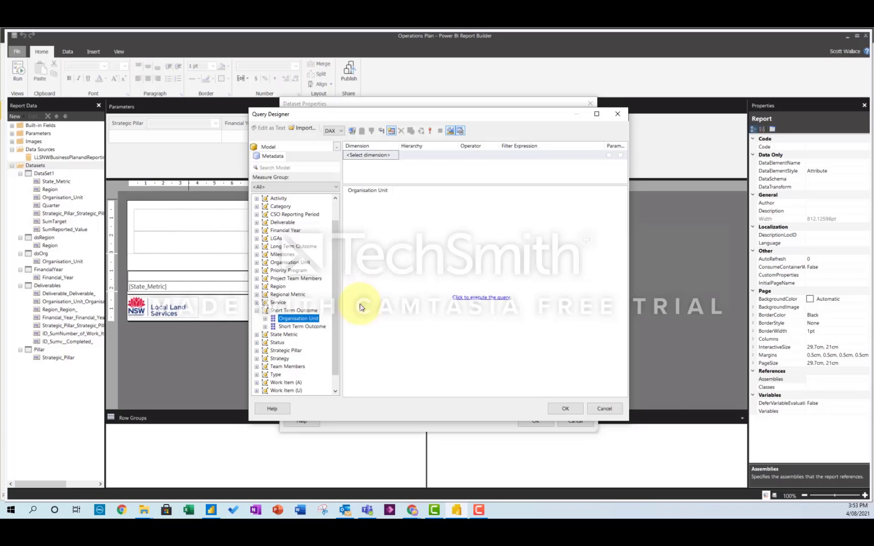
pyautogui.click(257, 223)
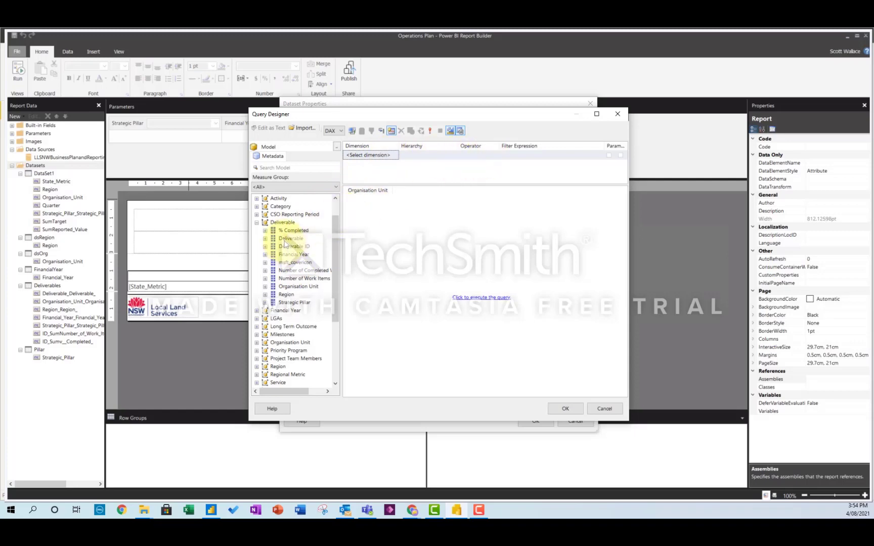
pyautogui.moveTo(290, 238); pyautogui.dragTo(440, 173)
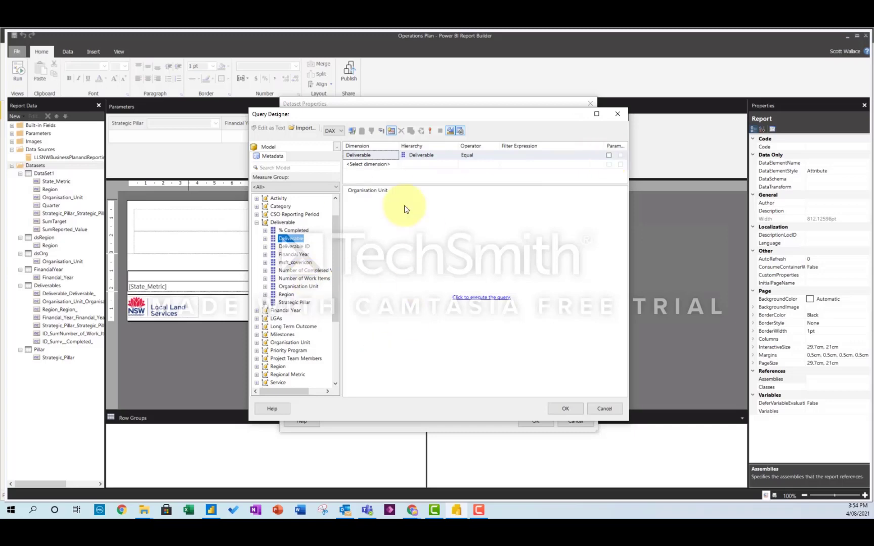
pyautogui.click(613, 117)
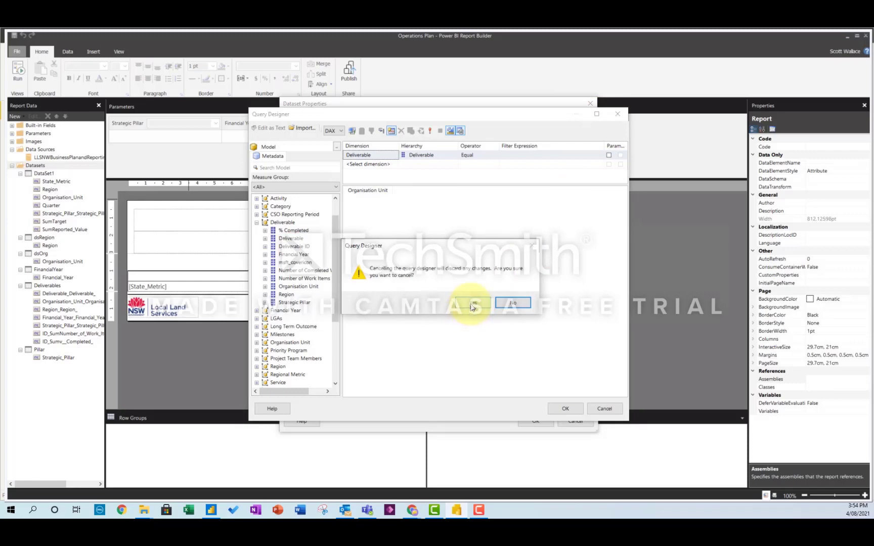
pyautogui.click(472, 306)
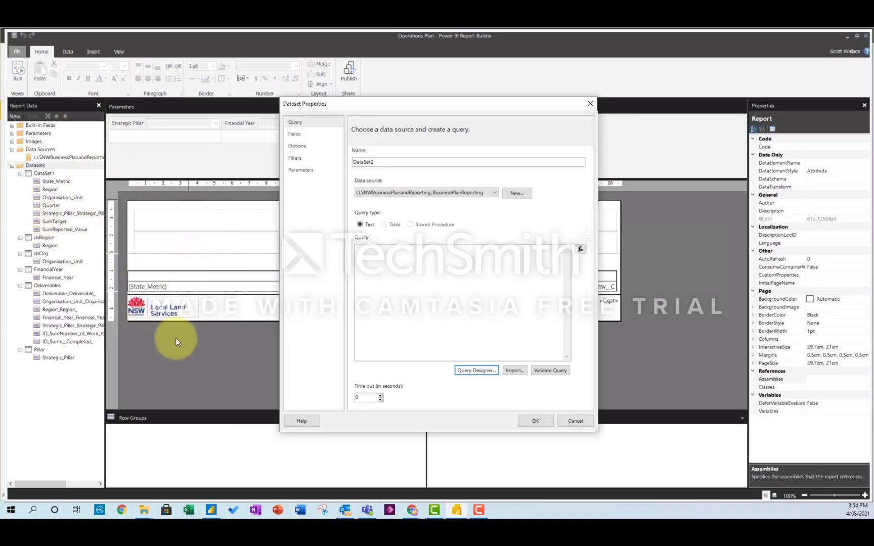
# Step: Review the data model diagram in Power BI Desktop, then return to the report pages
pyautogui.click(211, 510)
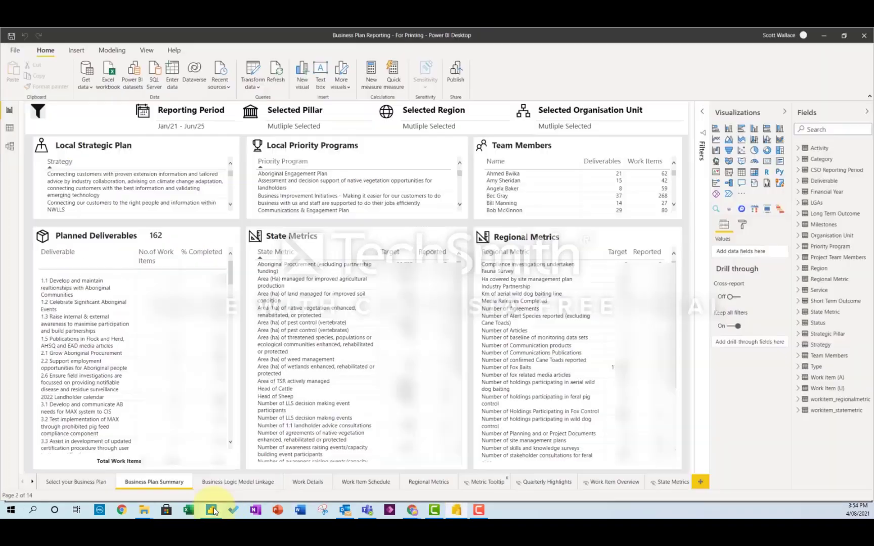
pyautogui.click(9, 146)
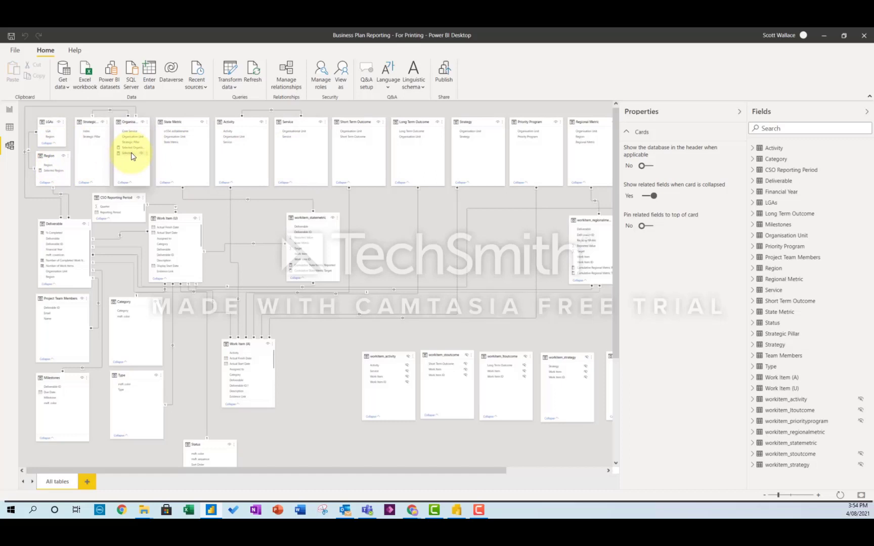
pyautogui.moveTo(405, 471); pyautogui.dragTo(487, 471)
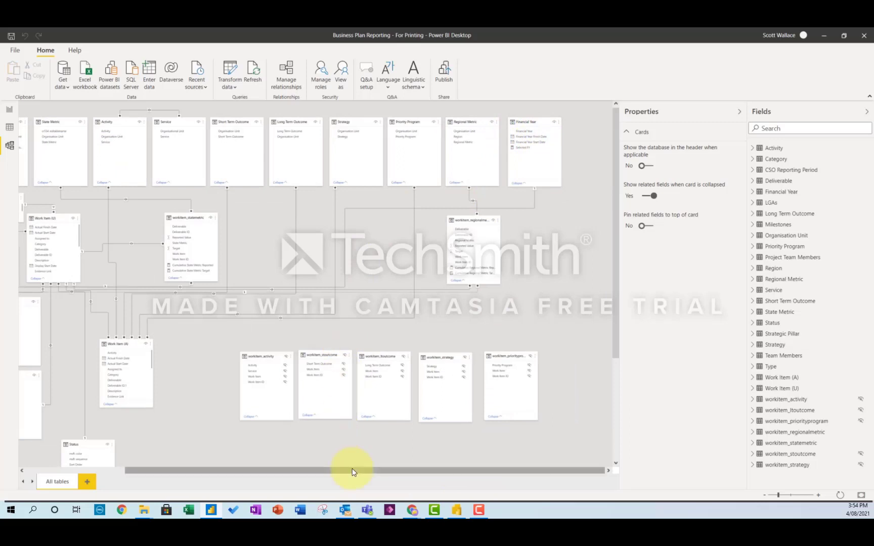
pyautogui.moveTo(353, 470); pyautogui.dragTo(136, 469)
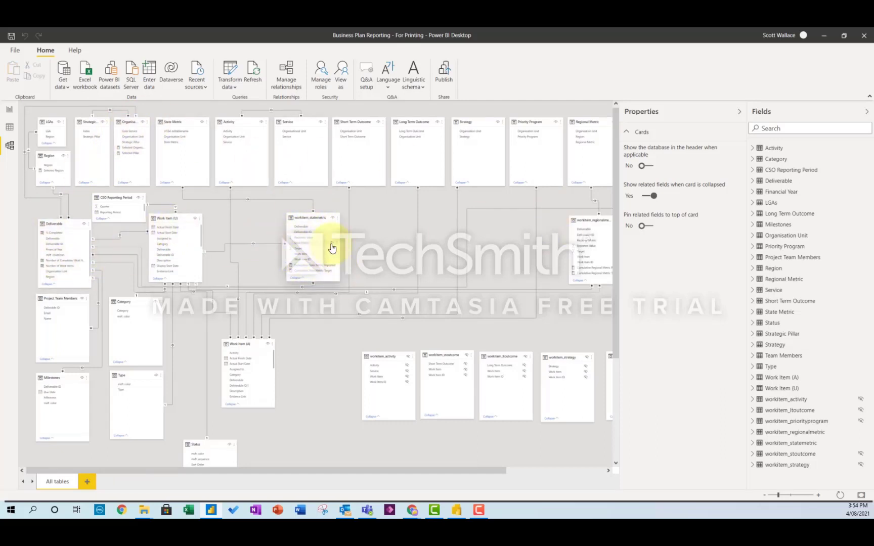
pyautogui.click(9, 109)
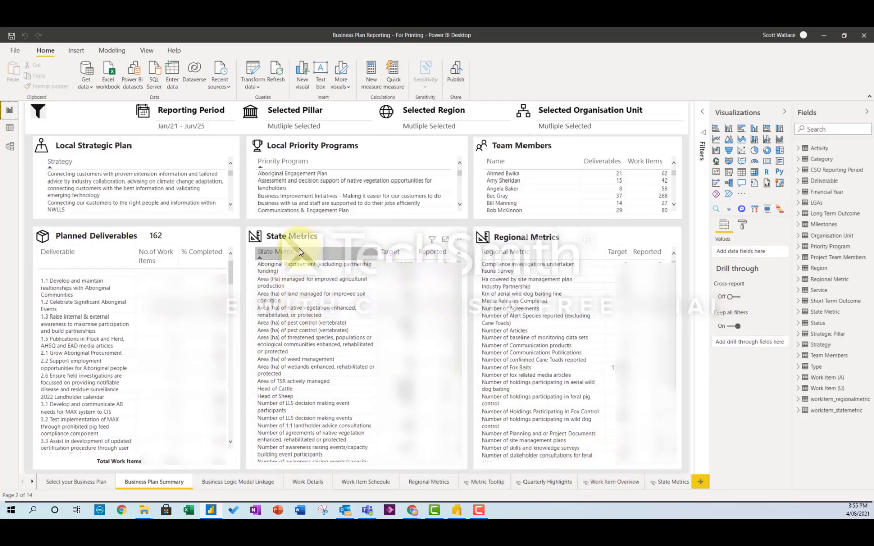
# Step: Open the For Printing 3 page and inspect the fields of its State Metric and Deliverables tables
pyautogui.click(32, 484)
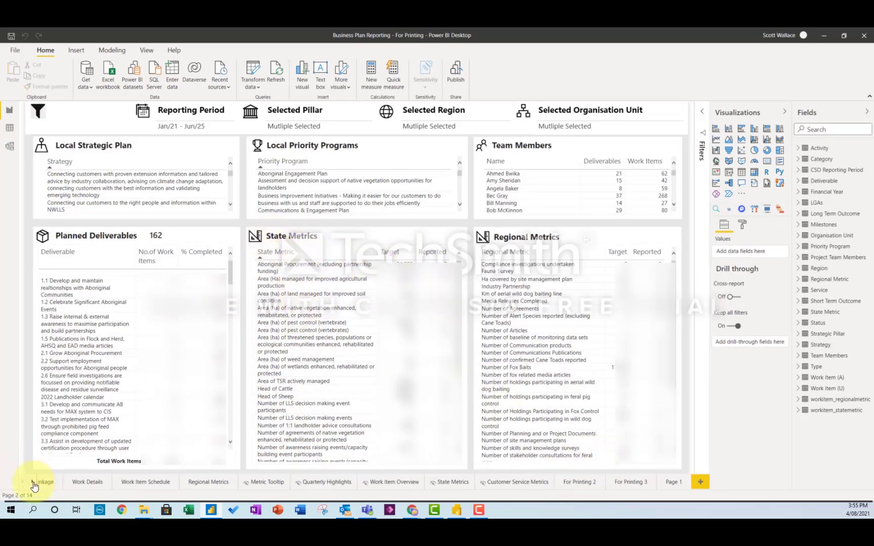
pyautogui.click(626, 484)
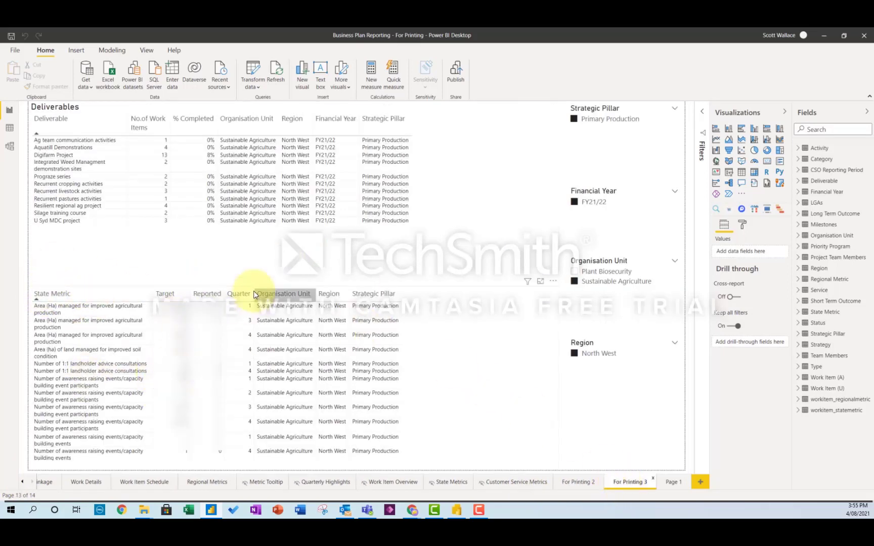
pyautogui.click(455, 322)
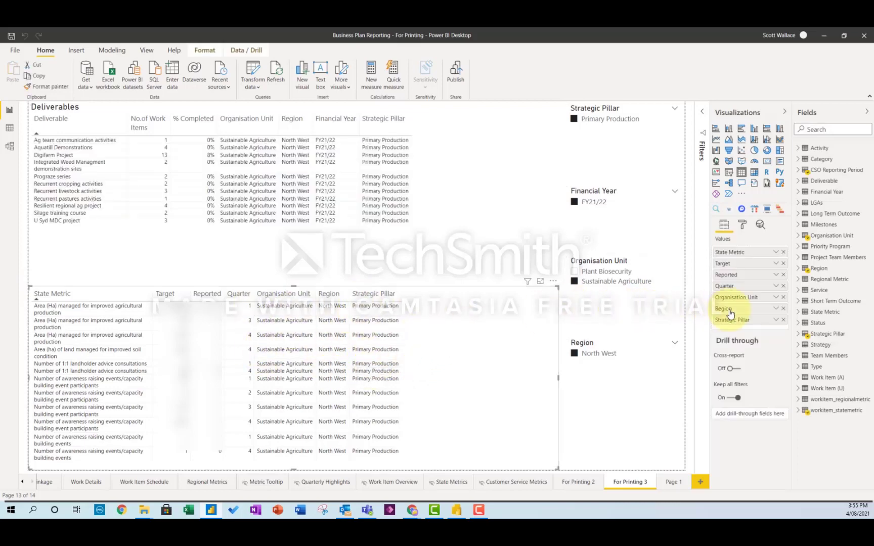
pyautogui.click(775, 320)
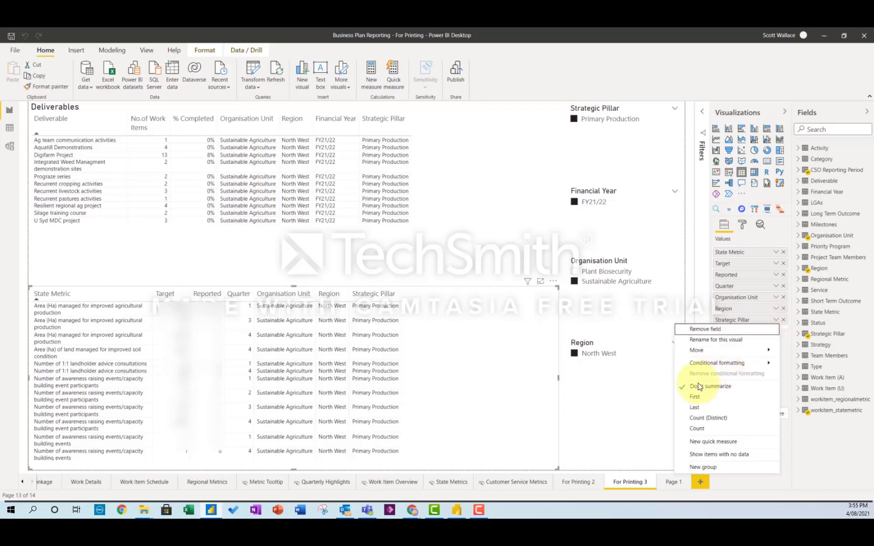
pyautogui.click(787, 391)
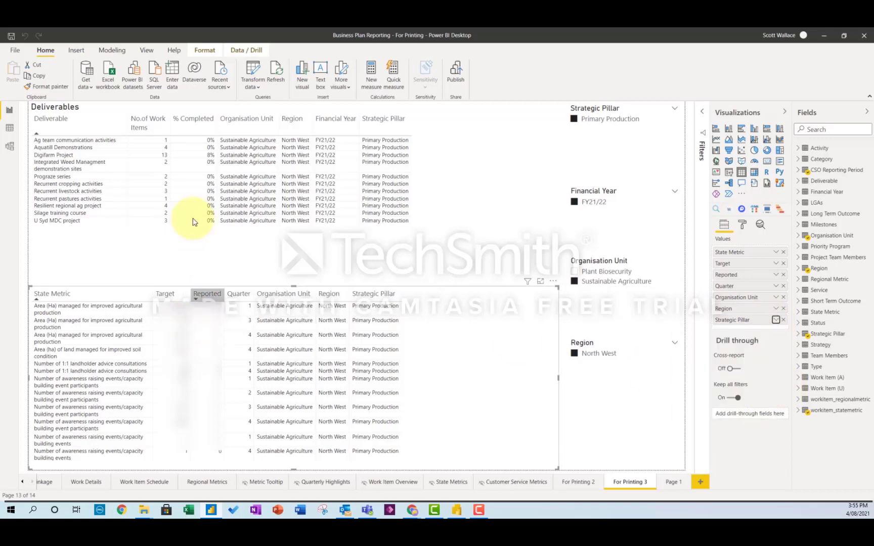
pyautogui.click(438, 266)
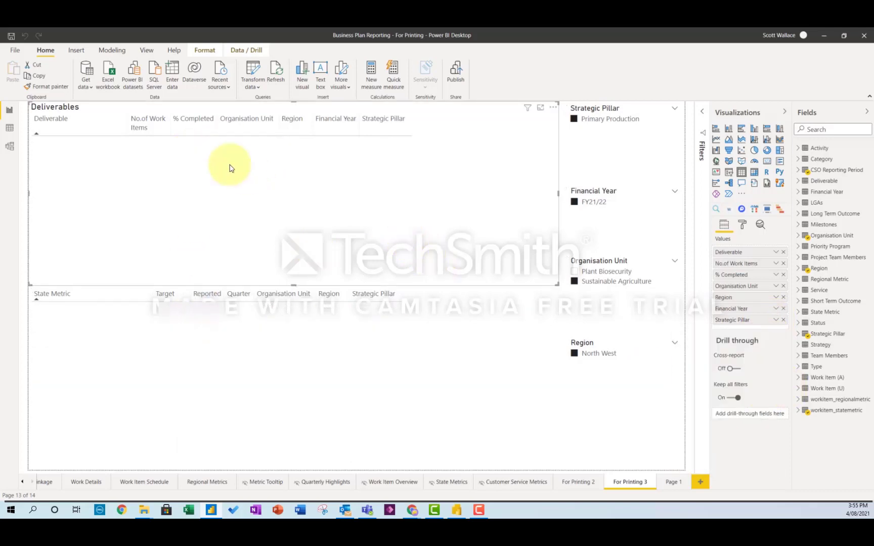
pyautogui.click(451, 325)
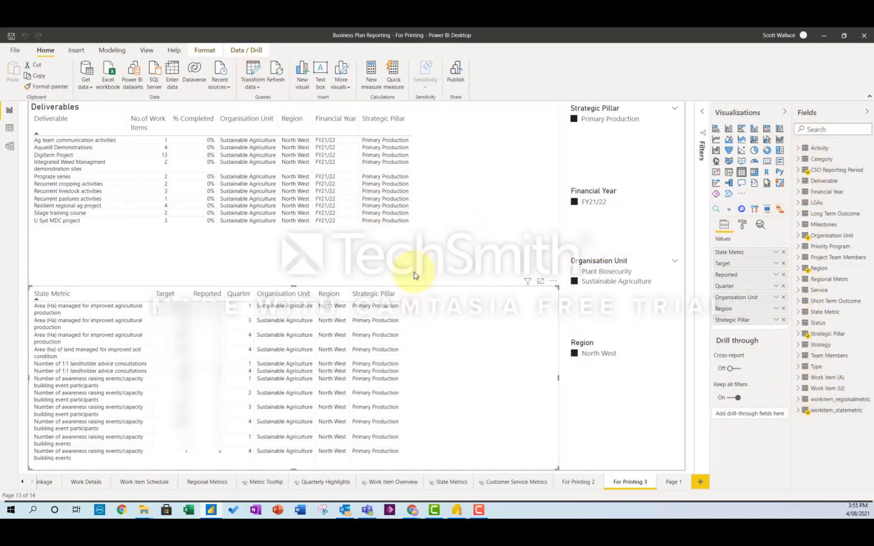
# Step: Record Performance analyzer timings for refreshed visuals and expand the Deliverables entry to show its DAX query
pyautogui.click(479, 260)
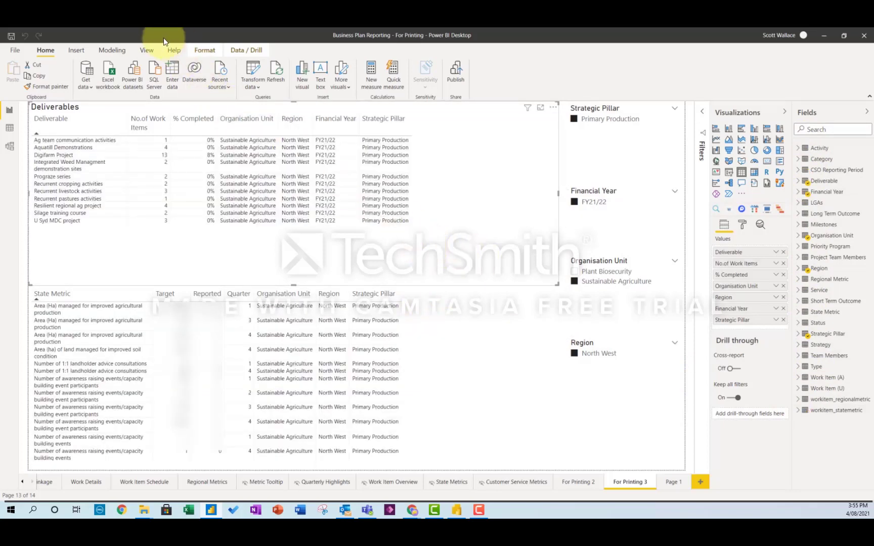
pyautogui.click(153, 50)
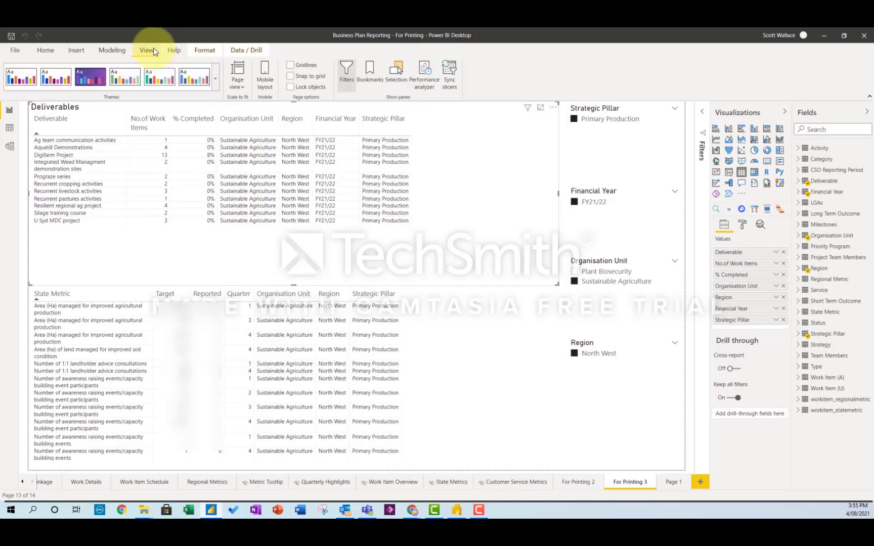
pyautogui.click(425, 76)
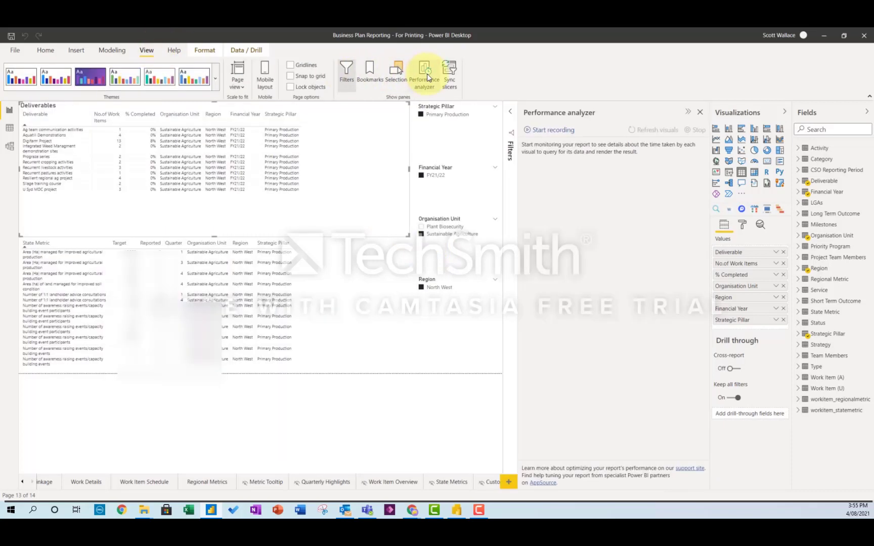
pyautogui.click(433, 126)
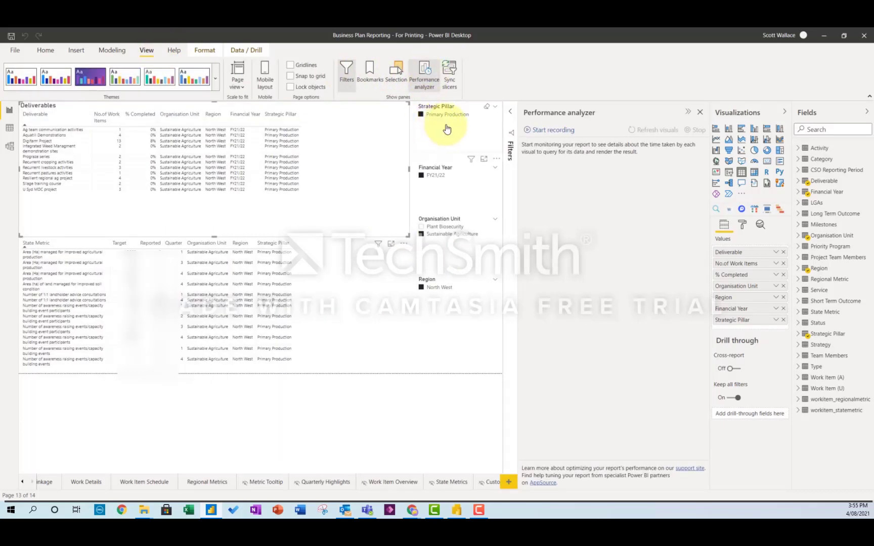
pyautogui.click(537, 135)
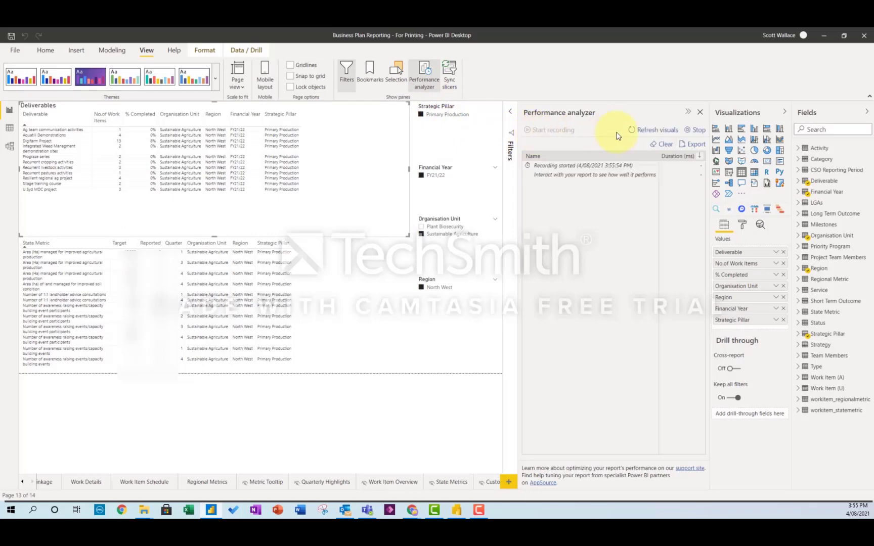
pyautogui.click(638, 131)
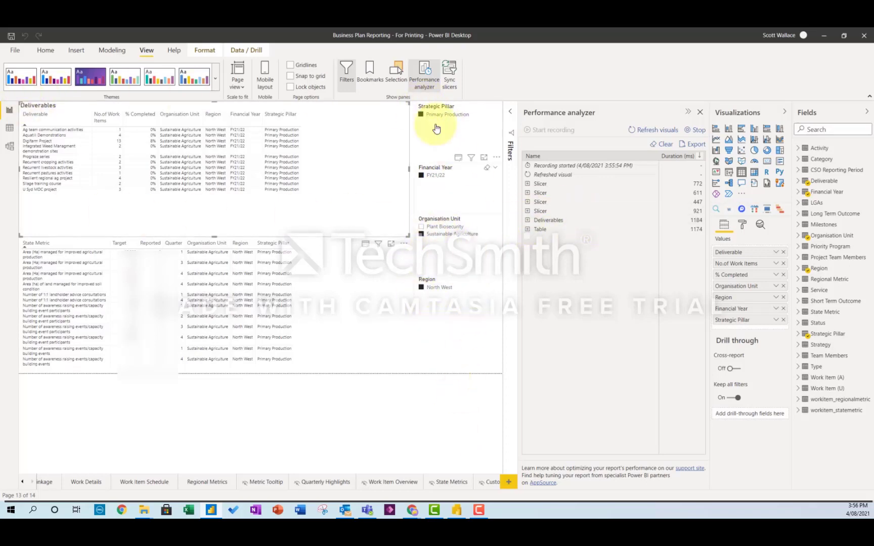
pyautogui.click(536, 223)
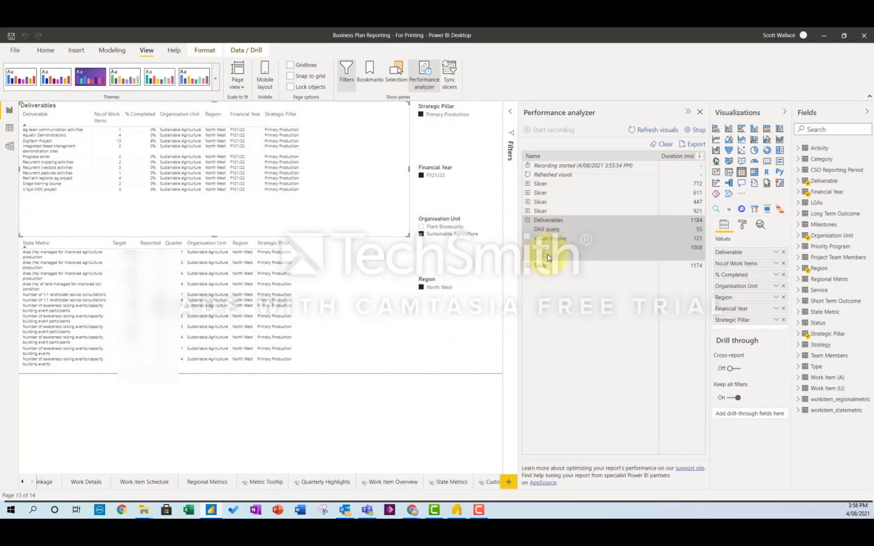
# Step: Paste the copied DAX query into the new dataset's Query box
pyautogui.click(823, 35)
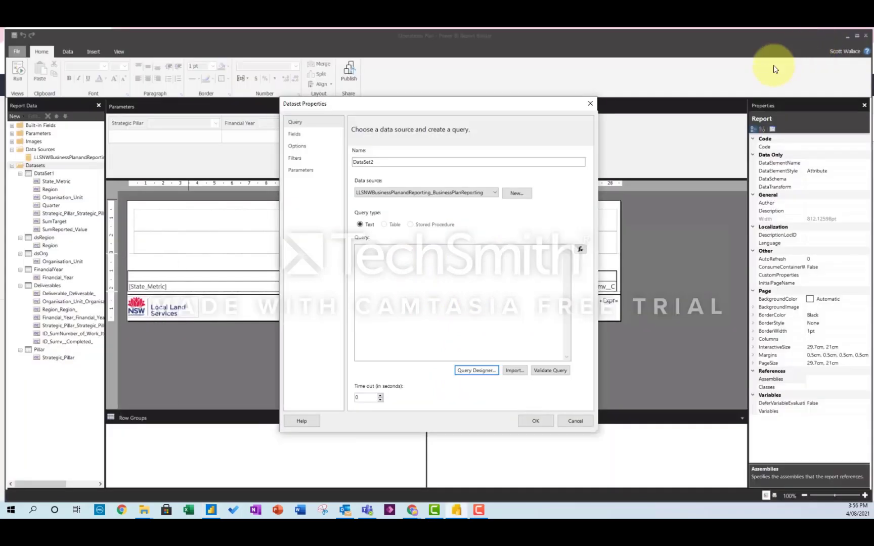
pyautogui.click(395, 254)
pyautogui.hotkey('ctrl', 'v')
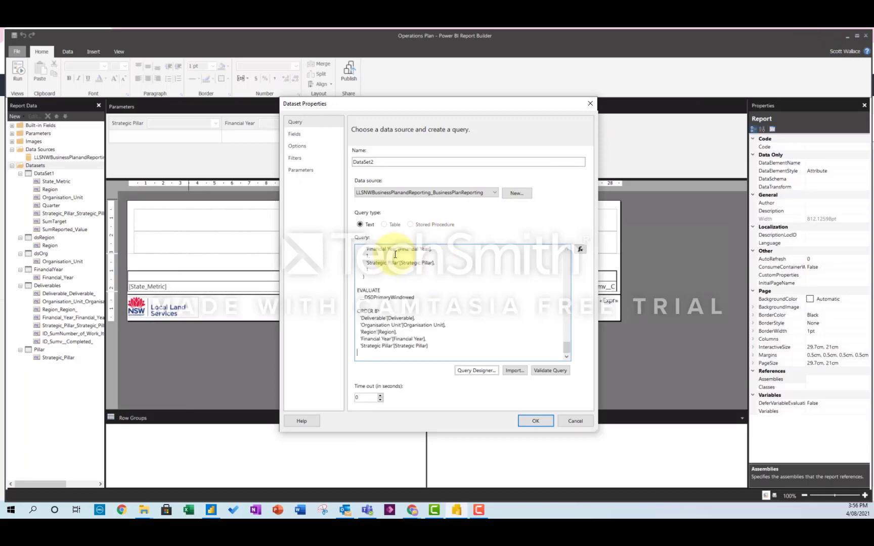
pyautogui.scroll(3, 406, 295)
pyautogui.scroll(10, 412, 299)
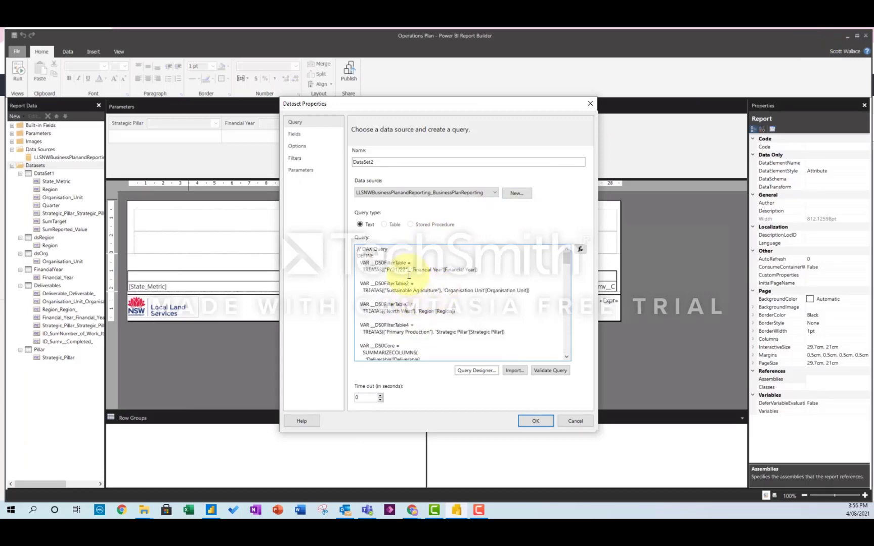
# Step: Review the query's filter tables and FY21/22 value, then close Dataset Properties without saving
pyautogui.moveTo(376, 263); pyautogui.dragTo(503, 297)
pyautogui.moveTo(366, 304); pyautogui.dragTo(520, 332)
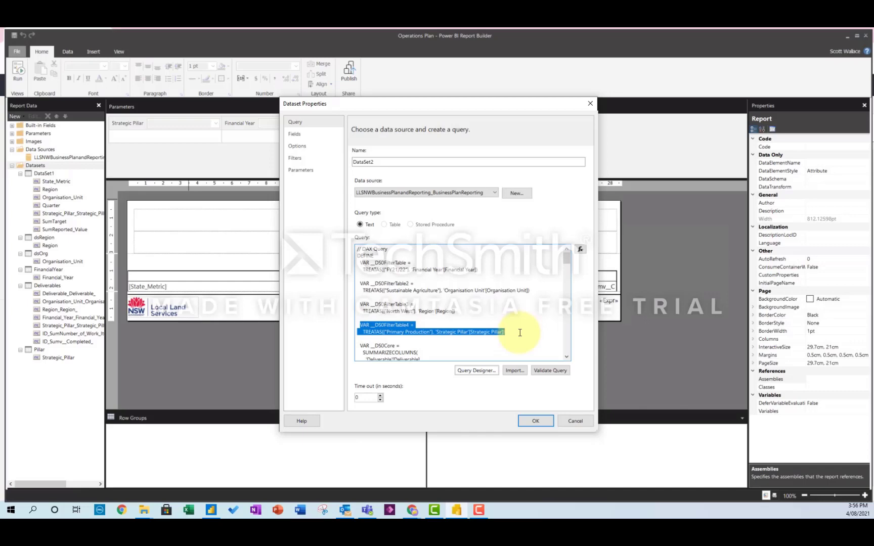
pyautogui.moveTo(387, 269); pyautogui.dragTo(409, 271)
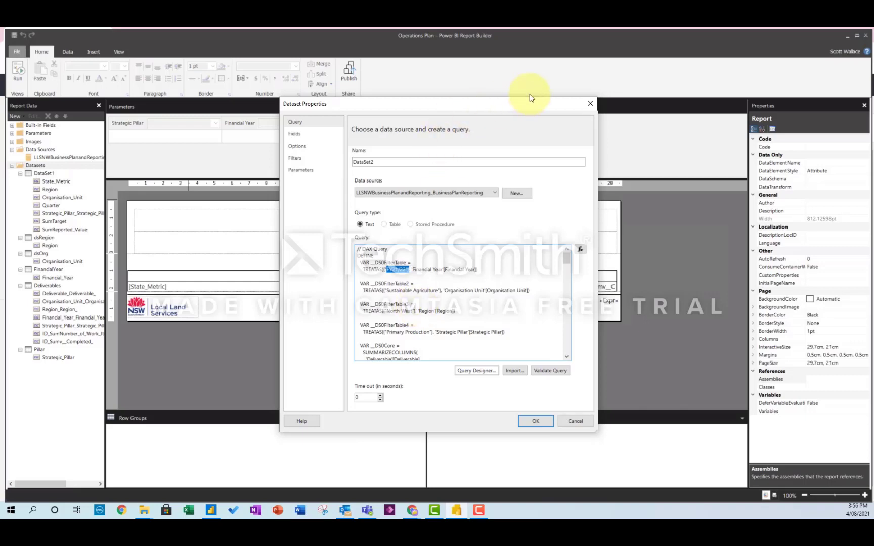
pyautogui.click(589, 104)
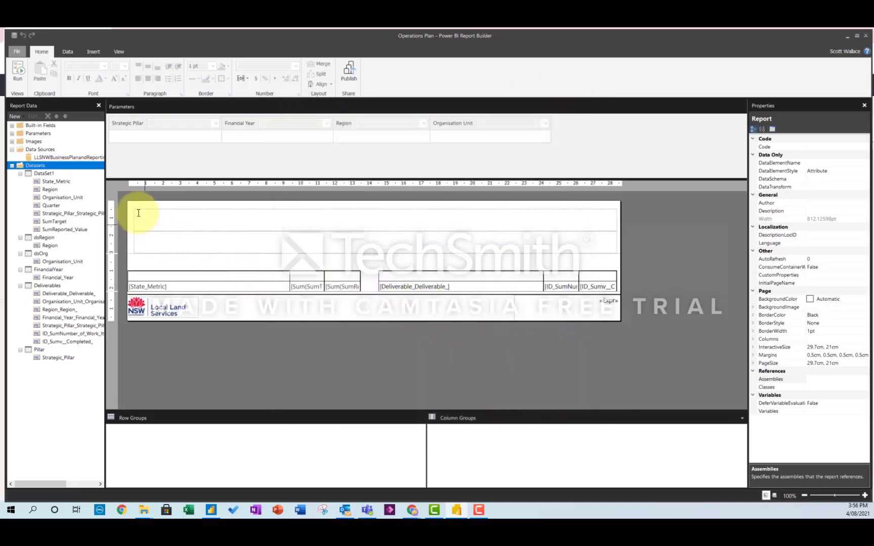
# Step: Look through the dsRegion, dsOrg and FinancialYear datasets, then add a new dataset
pyautogui.click(45, 237)
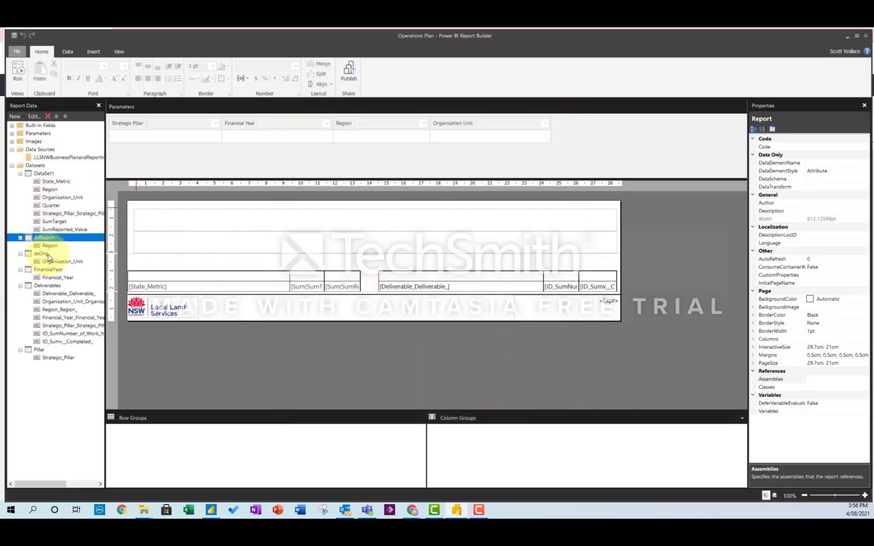
pyautogui.click(41, 254)
pyautogui.click(49, 270)
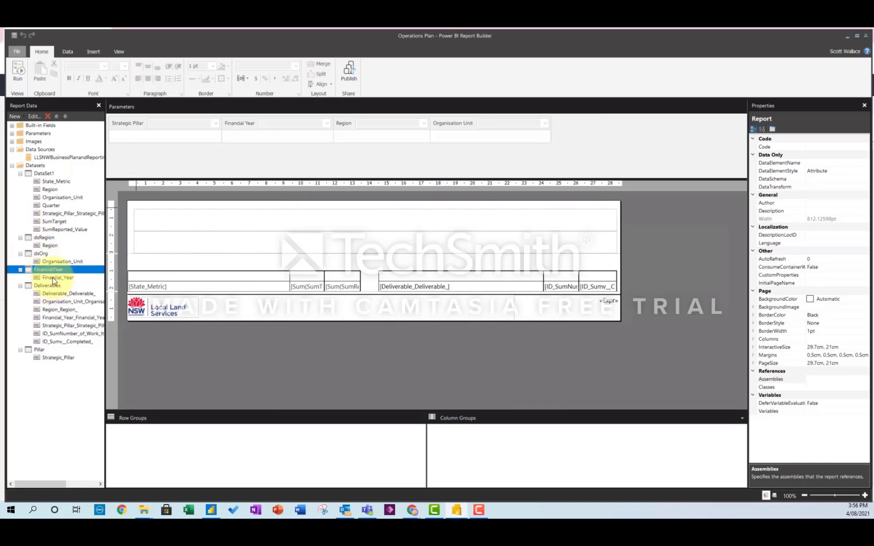
pyautogui.click(47, 255)
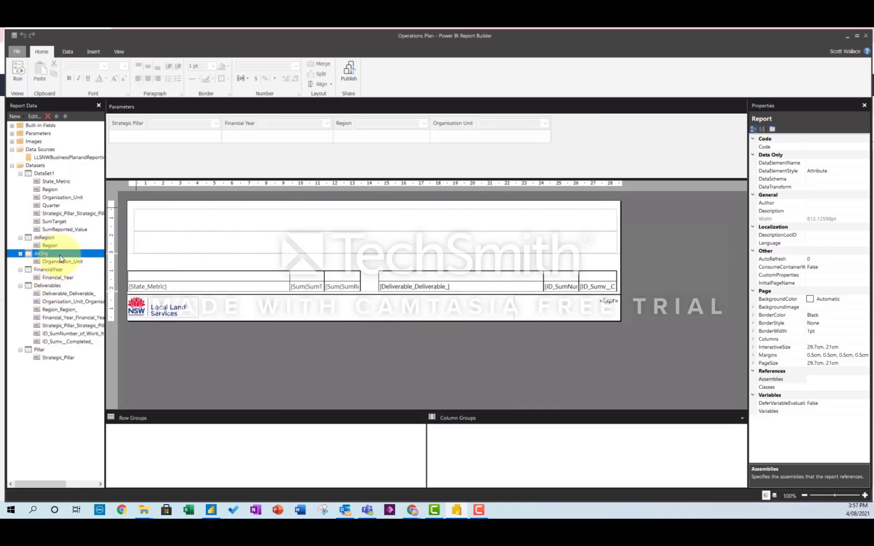
pyautogui.click(49, 167)
pyautogui.rightClick(49, 167)
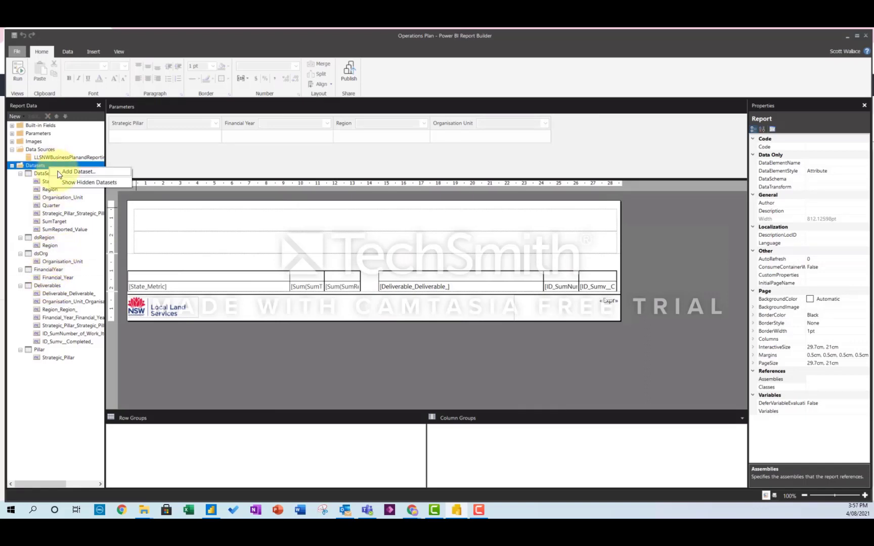
pyautogui.click(62, 173)
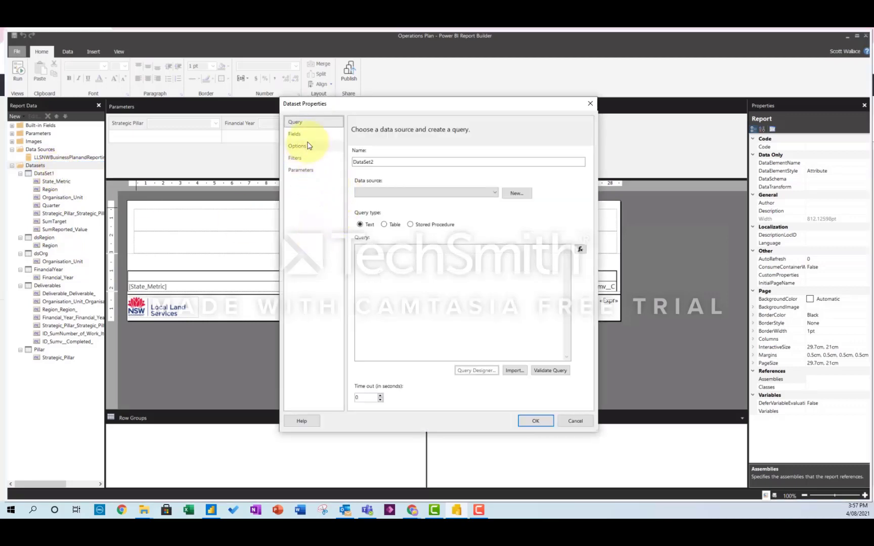
# Step: Use the business plan reporting data source and add Region as query column and filter in Query Designer
pyautogui.click(485, 192)
pyautogui.click(438, 200)
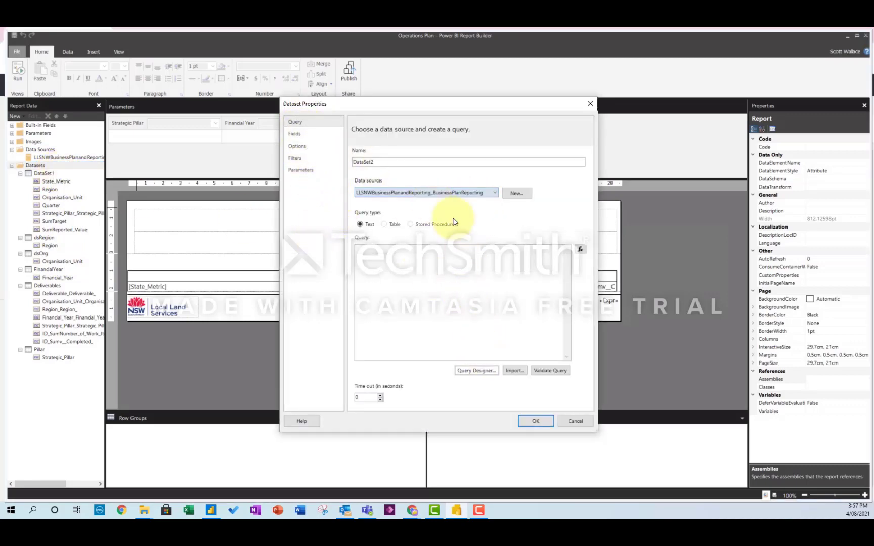
pyautogui.click(478, 370)
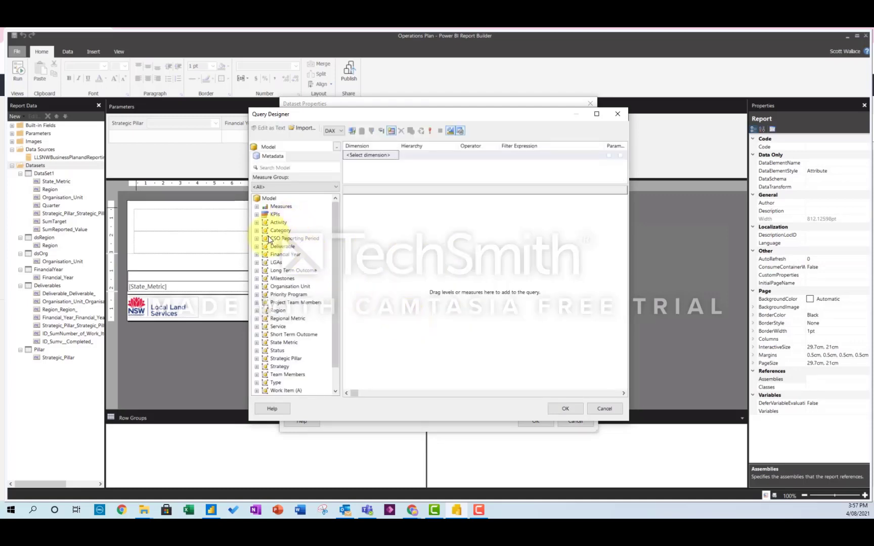
pyautogui.click(257, 311)
pyautogui.moveTo(272, 317); pyautogui.dragTo(390, 288)
pyautogui.moveTo(277, 320); pyautogui.dragTo(428, 174)
# Step: Set the Region filter to All members, then discard the query and cancel the new dataset
pyautogui.click(608, 156)
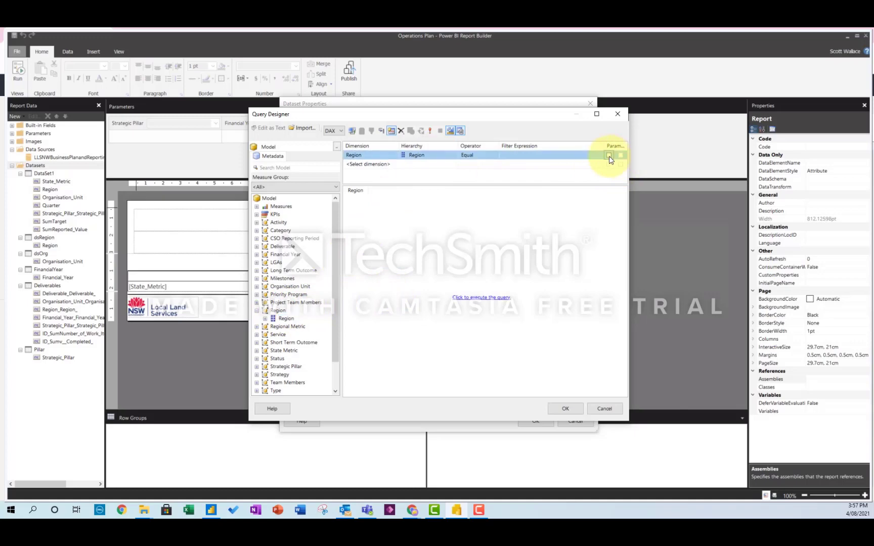
pyautogui.click(554, 160)
pyautogui.click(599, 155)
pyautogui.click(516, 171)
pyautogui.click(551, 274)
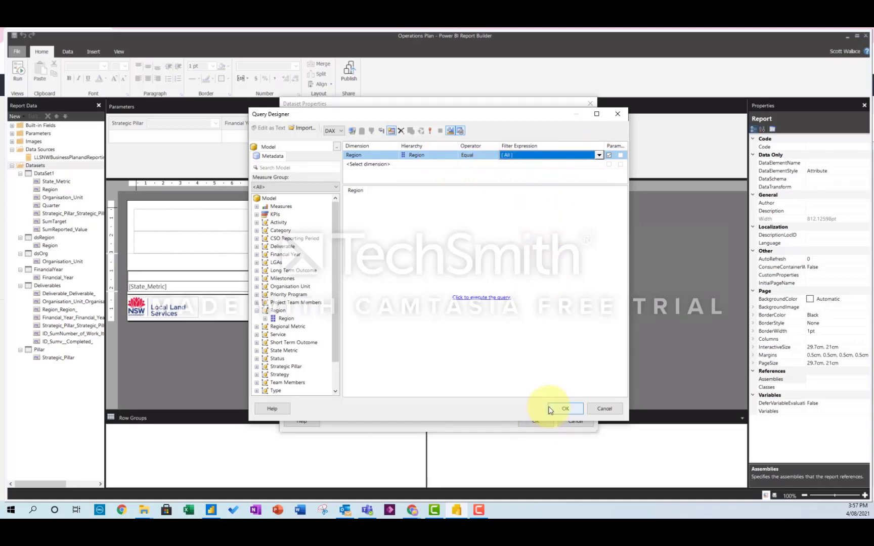
pyautogui.click(604, 408)
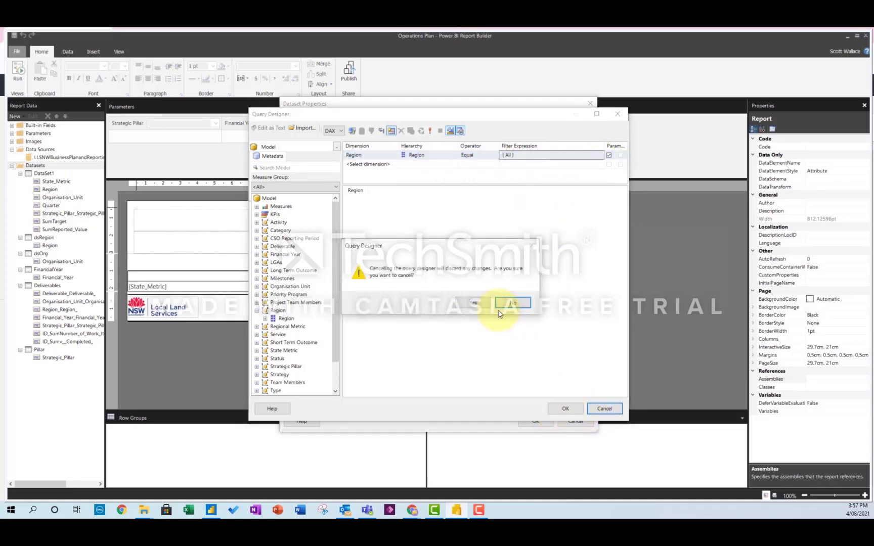
pyautogui.click(474, 303)
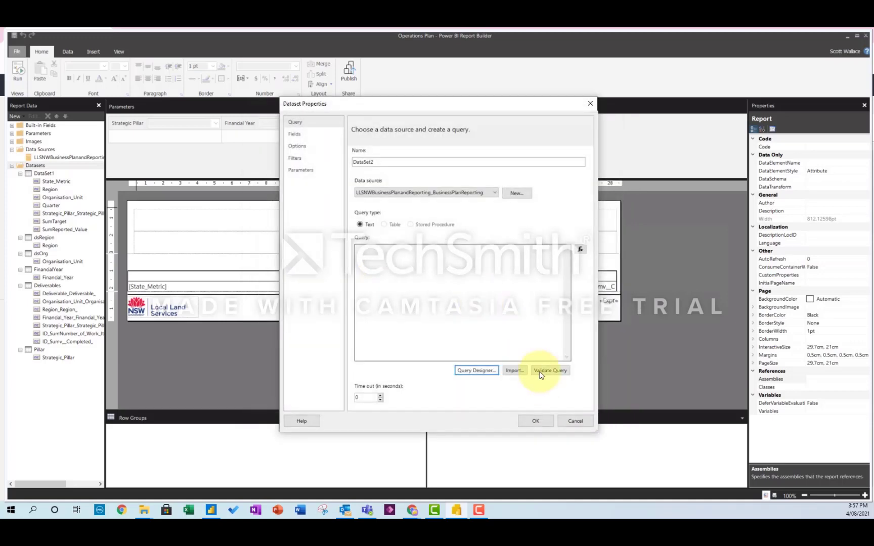
pyautogui.click(566, 420)
# Step: Expand the four report parameters and confirm RegionRegion's default is North West, closing without changes
pyautogui.click(12, 133)
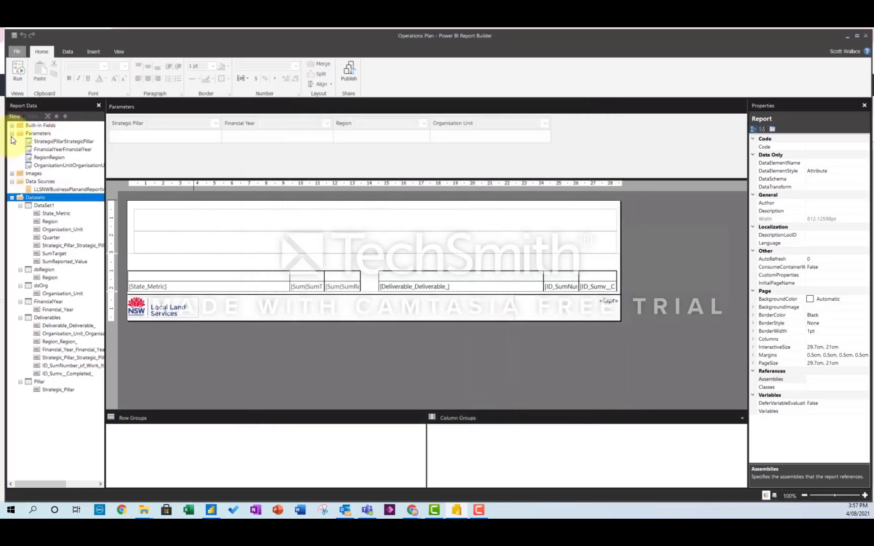
pyautogui.click(43, 269)
pyautogui.click(57, 160)
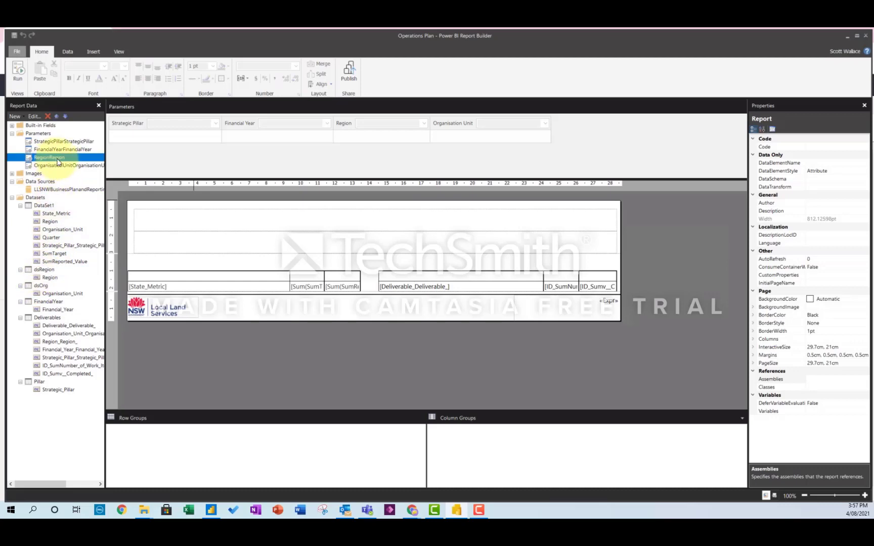
pyautogui.doubleClick(62, 160)
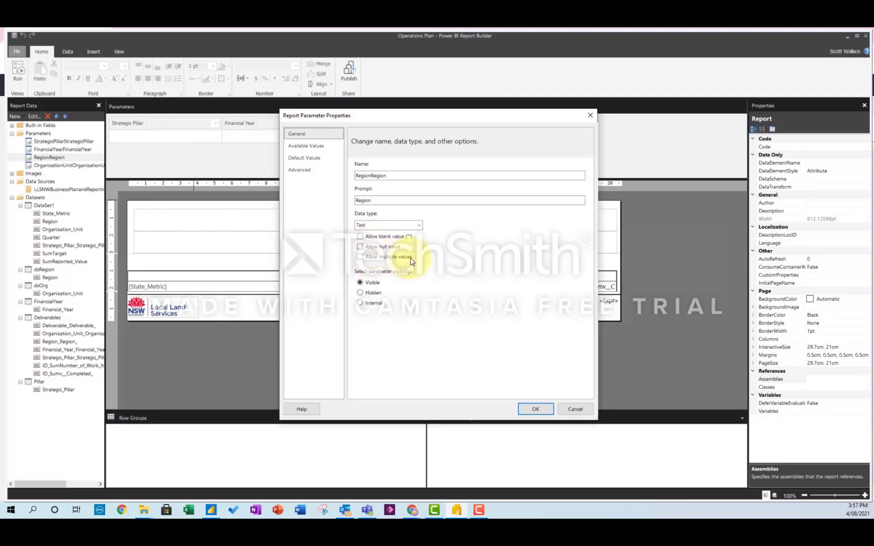
pyautogui.click(306, 158)
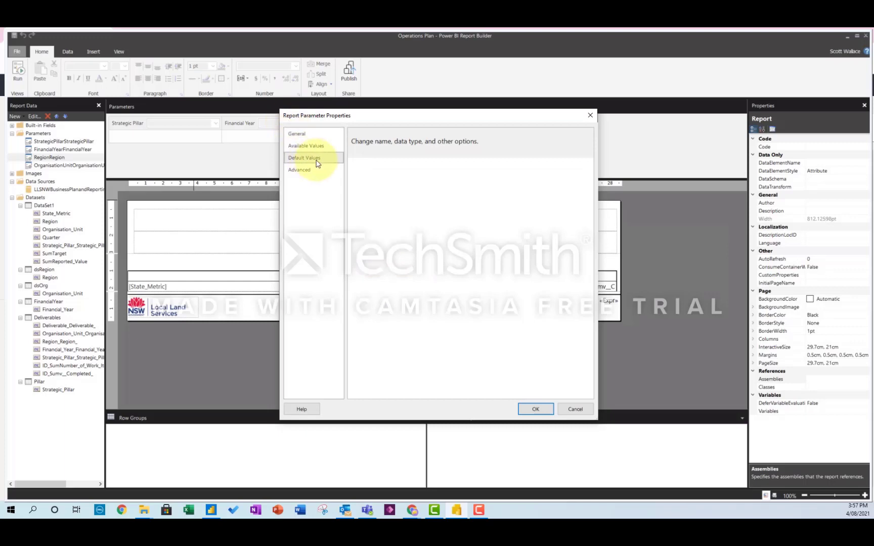
pyautogui.click(384, 246)
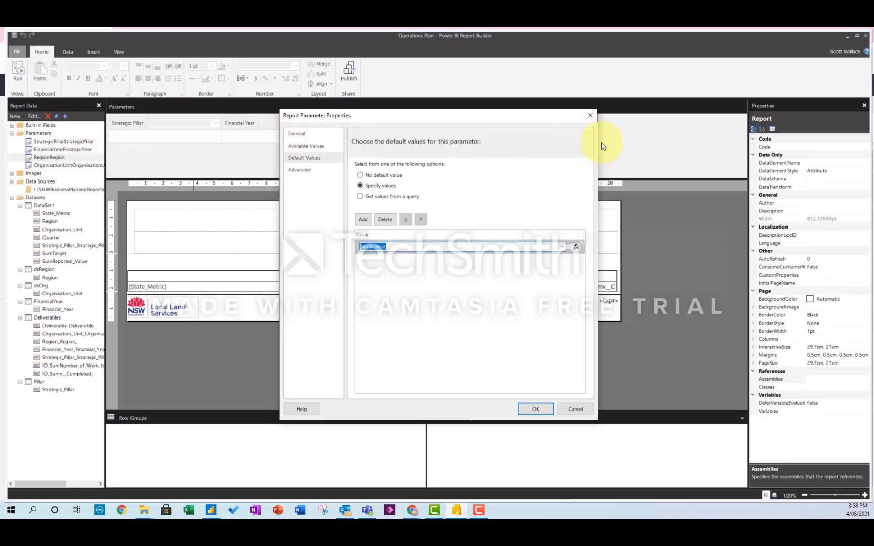
pyautogui.click(590, 118)
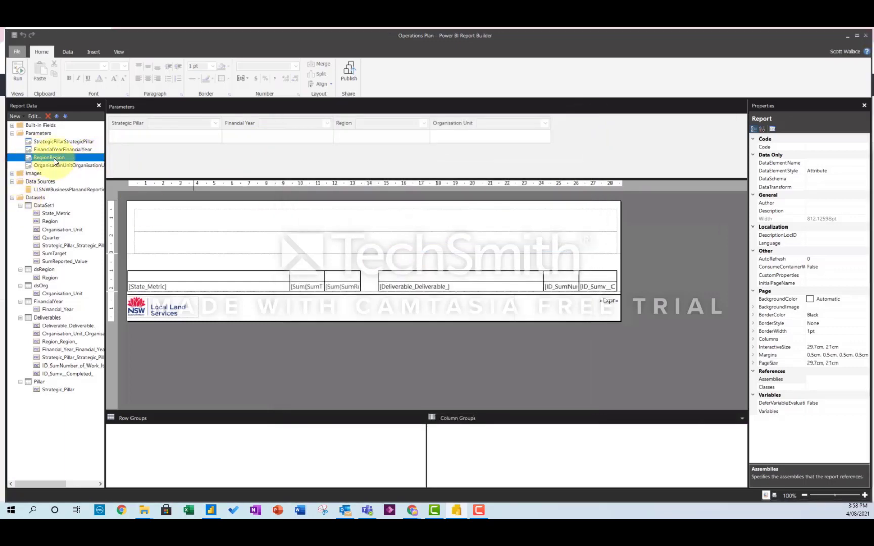
# Step: Open DataSet1's properties, review the parameter filters in its DAX query, and view the rpRegion/rpOrg/rpFY/rpPillar mappings
pyautogui.click(55, 206)
pyautogui.rightClick(55, 208)
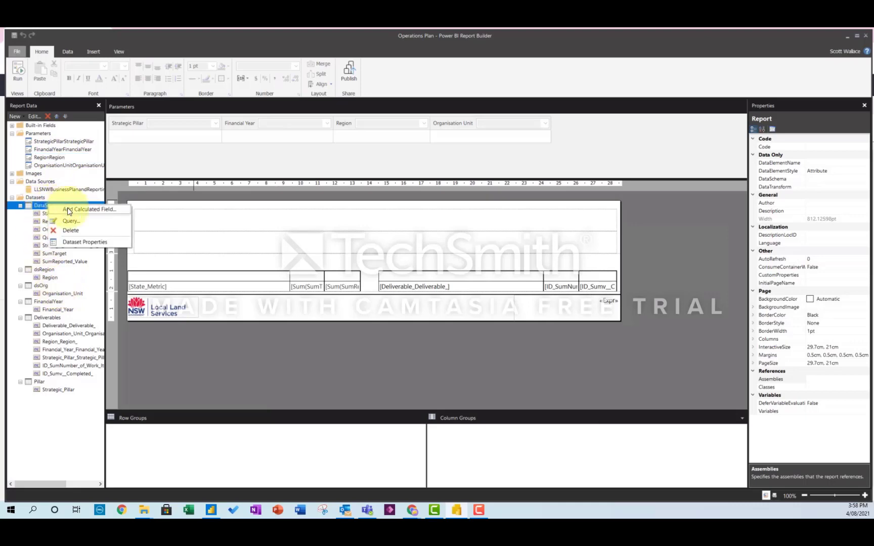
pyautogui.click(90, 243)
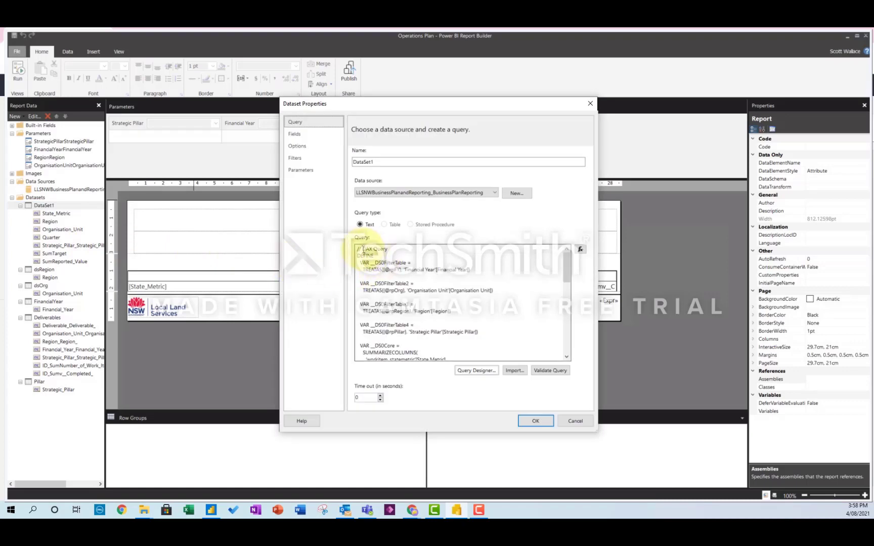
pyautogui.moveTo(359, 249); pyautogui.dragTo(441, 312)
pyautogui.click(443, 317)
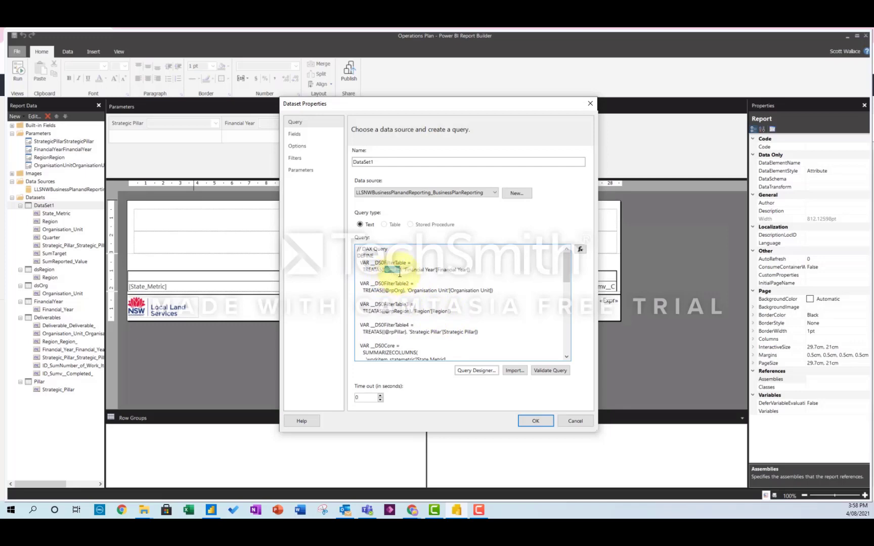
pyautogui.moveTo(384, 291); pyautogui.dragTo(405, 331)
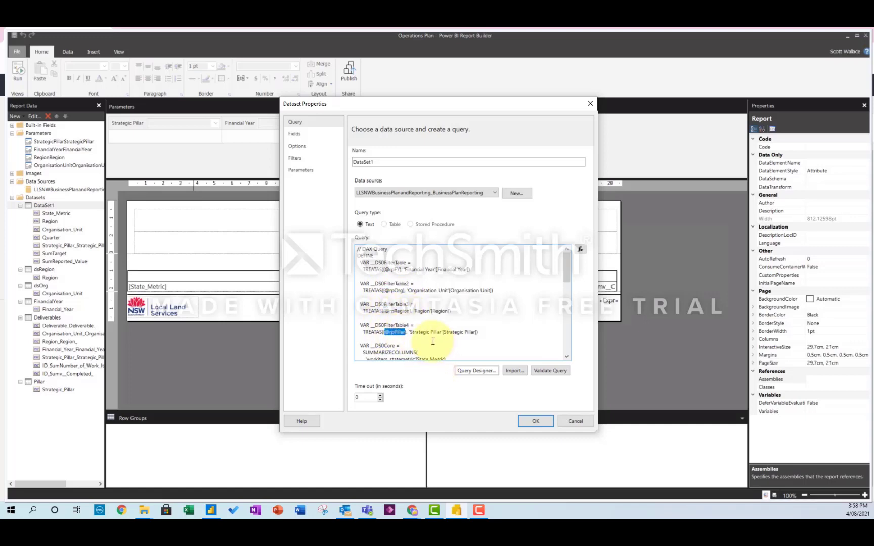
pyautogui.click(312, 171)
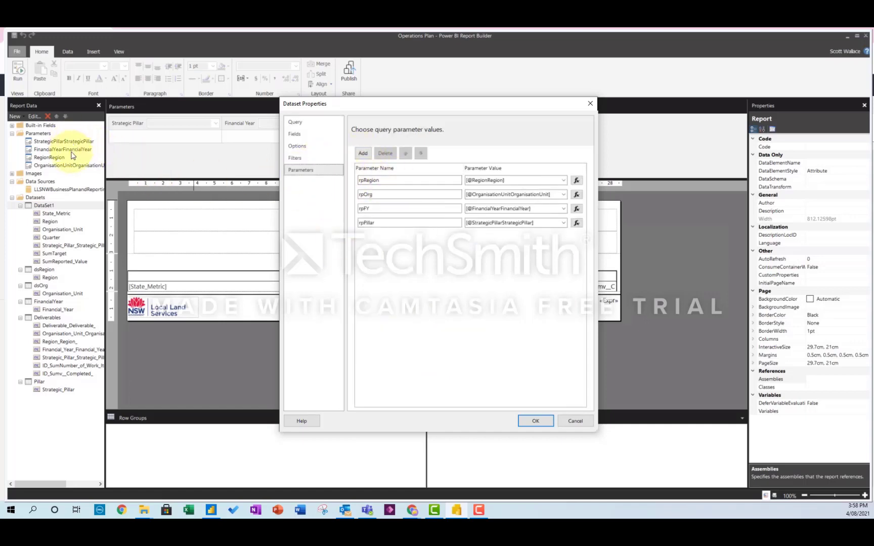
# Step: Check the rpRegion and rpOrg mappings, then close DataSet1's properties keeping all four mappings
pyautogui.click(361, 180)
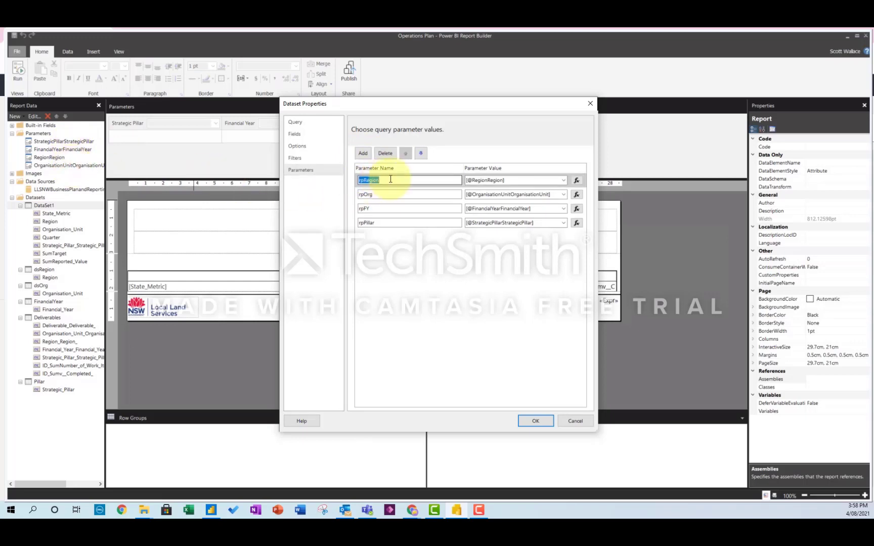
pyautogui.click(363, 195)
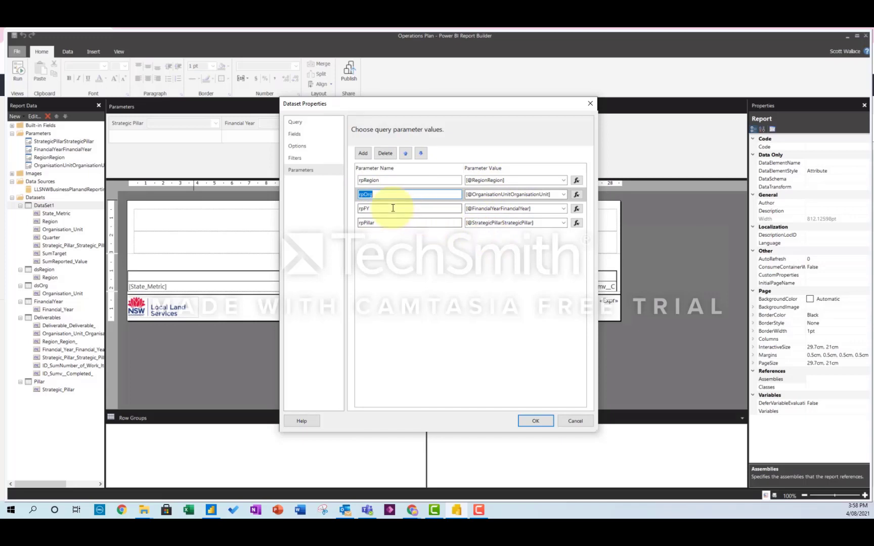
pyautogui.click(546, 420)
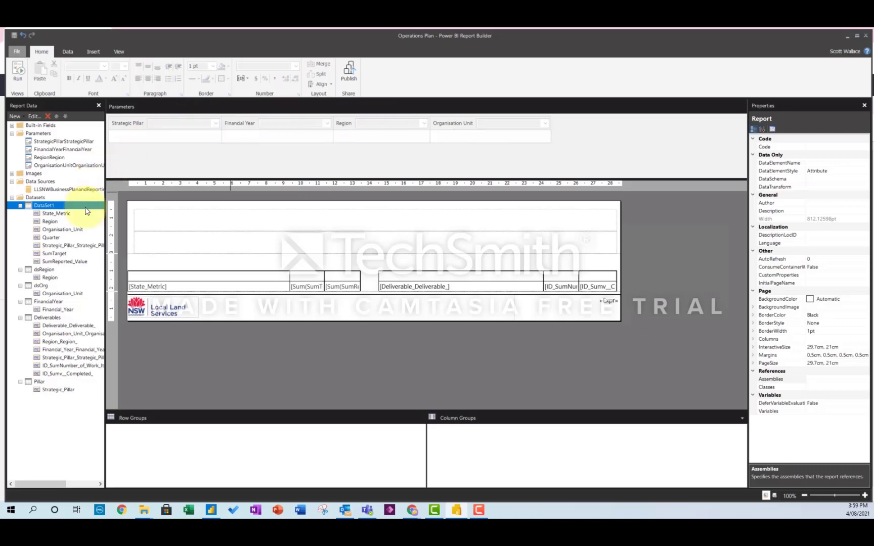
# Step: Open the dsOrg dataset's properties and highlight the pillar parameter inside its TREATAS filter
pyautogui.click(57, 294)
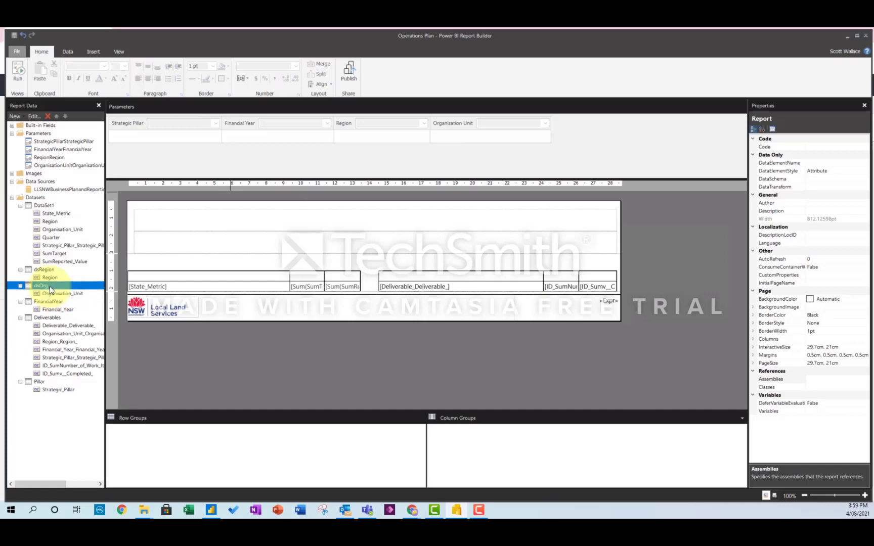
pyautogui.rightClick(50, 286)
pyautogui.click(99, 329)
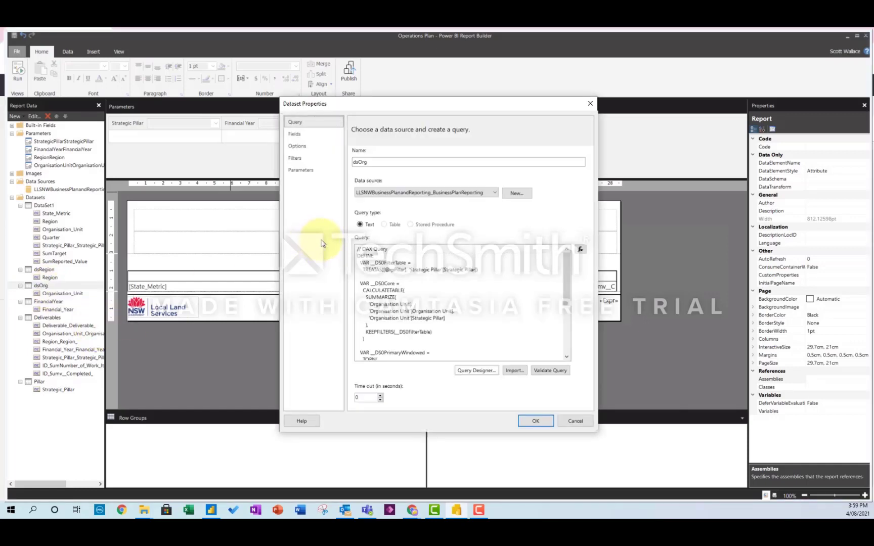
pyautogui.moveTo(385, 270); pyautogui.dragTo(398, 270)
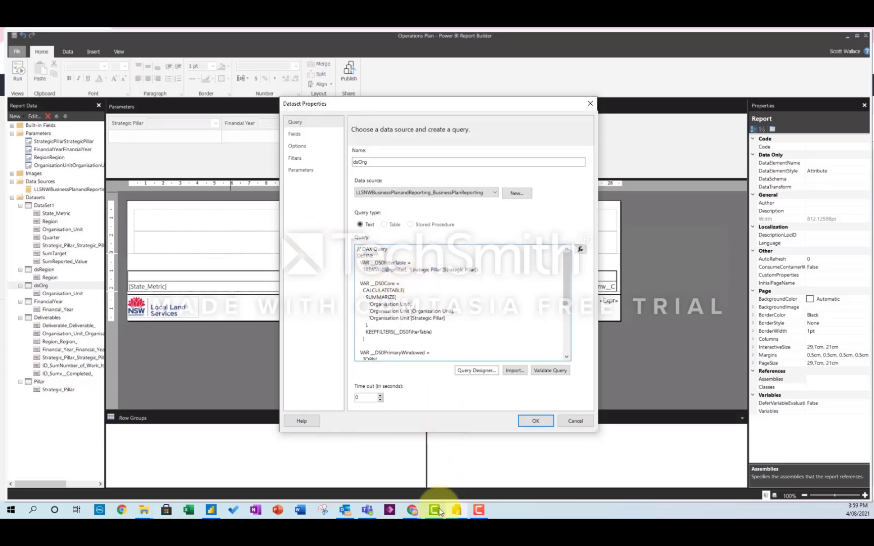
# Step: On Power BI Desktop's Page 1, filter the Strategic Pillar slicer to Enabling, then Landscape Management, then clear it
pyautogui.click(211, 509)
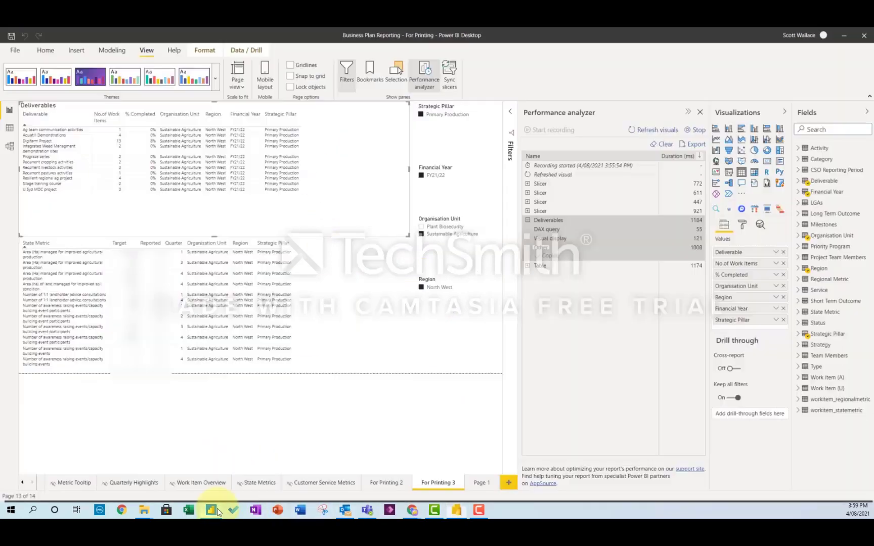
pyautogui.click(473, 481)
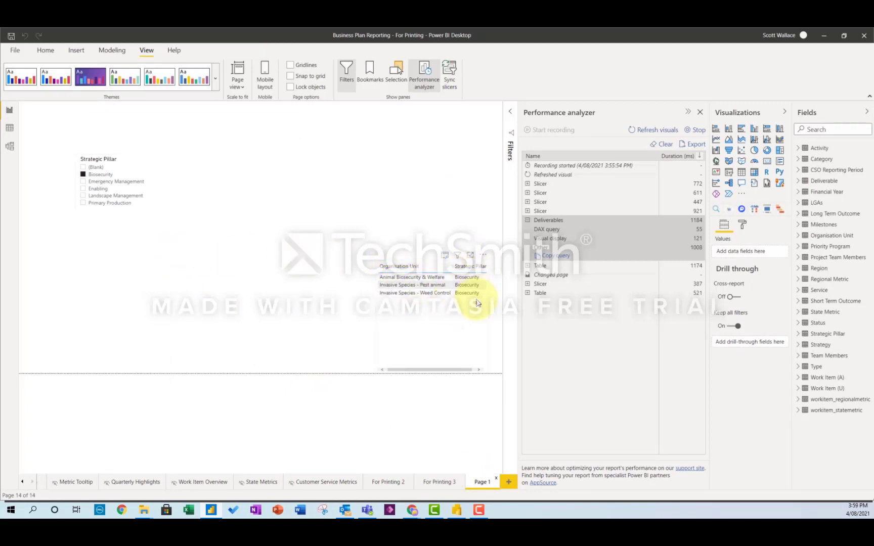
pyautogui.click(97, 176)
pyautogui.click(98, 189)
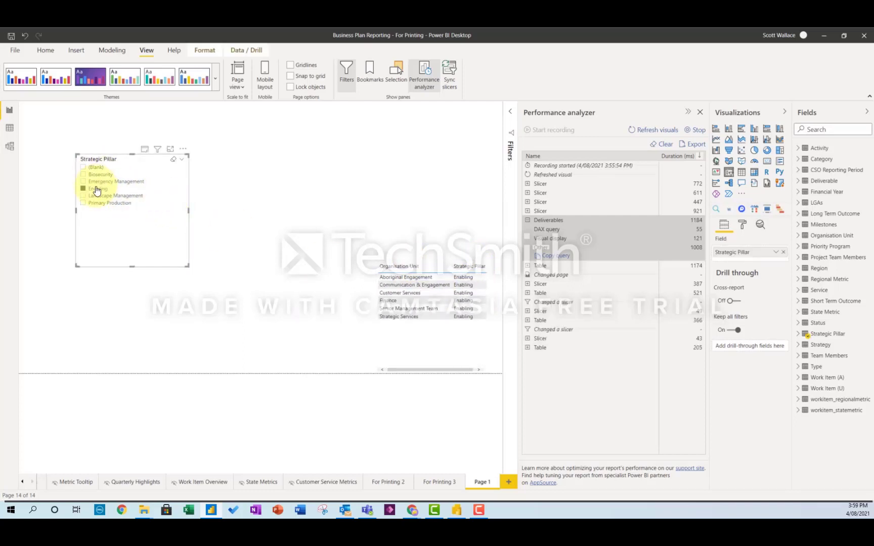
pyautogui.click(97, 196)
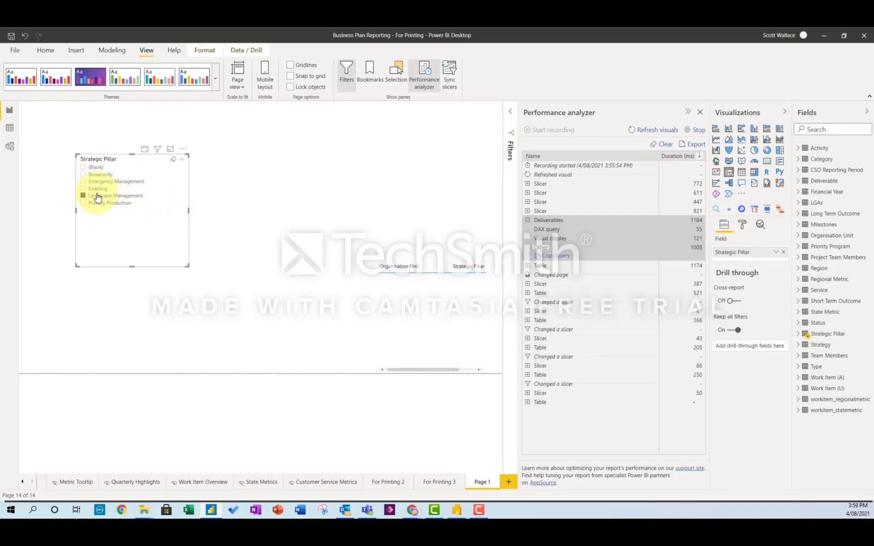
pyautogui.click(98, 196)
pyautogui.click(823, 35)
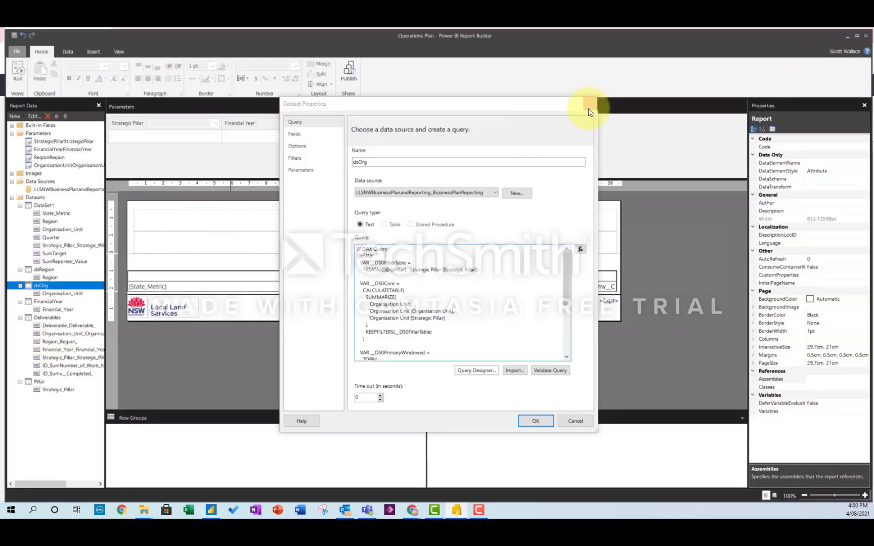
pyautogui.click(590, 106)
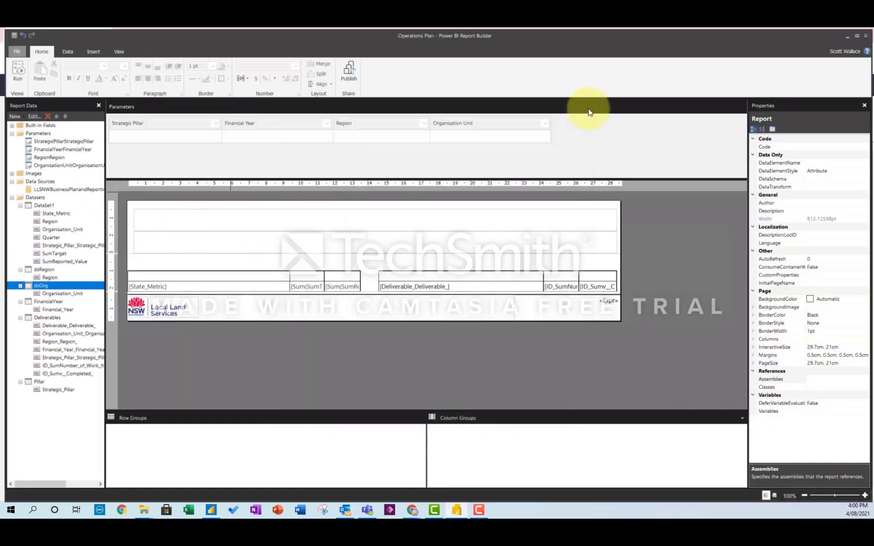
pyautogui.click(170, 262)
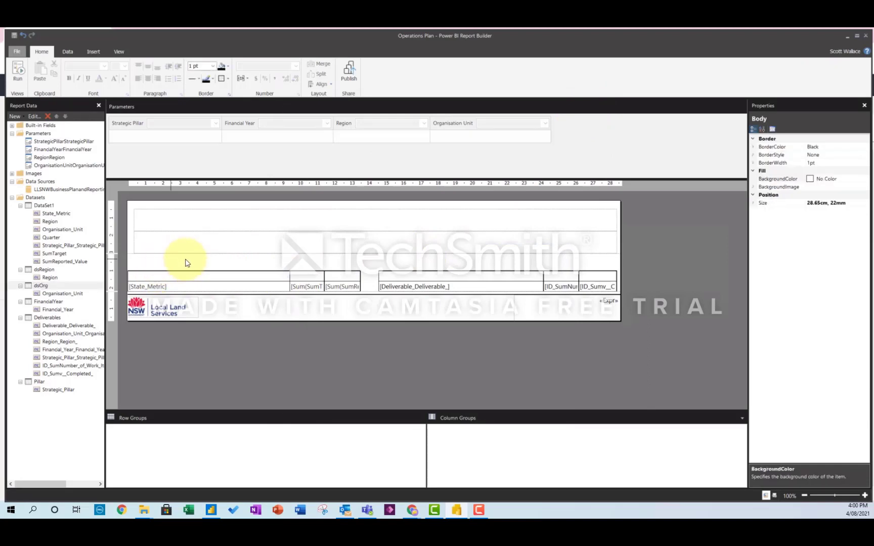
pyautogui.click(658, 271)
pyautogui.rightClick(657, 269)
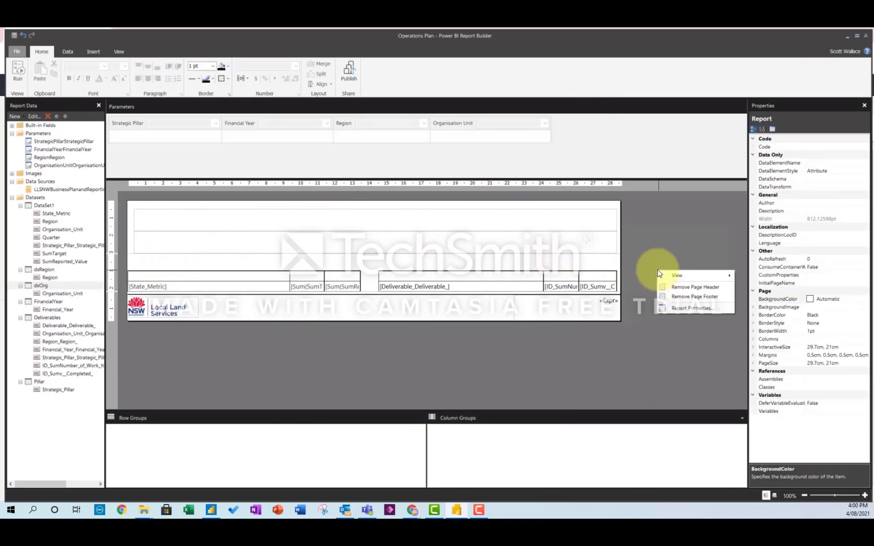
pyautogui.click(704, 308)
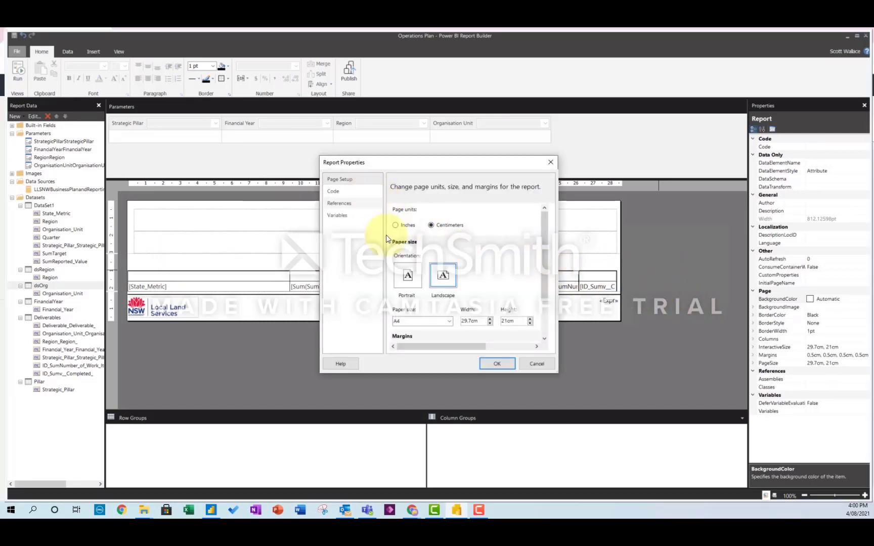
pyautogui.scroll(-2, 439, 301)
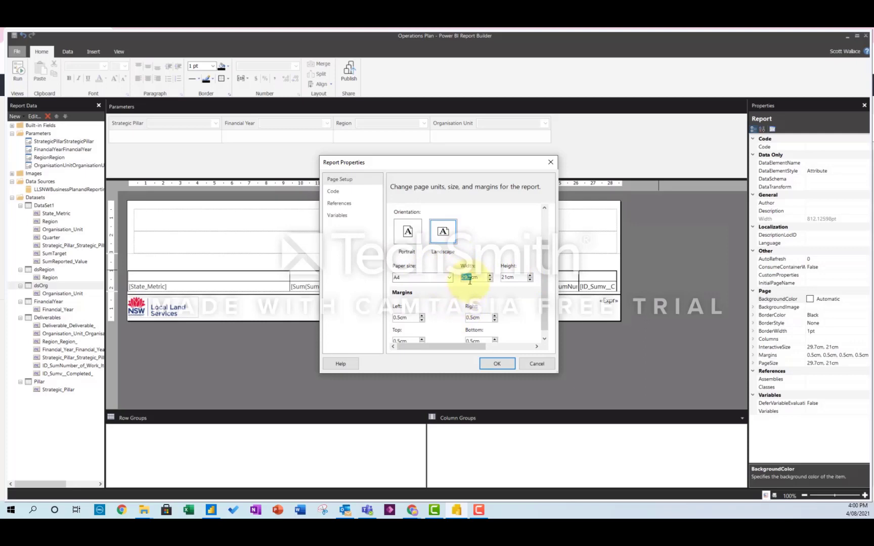
pyautogui.click(535, 363)
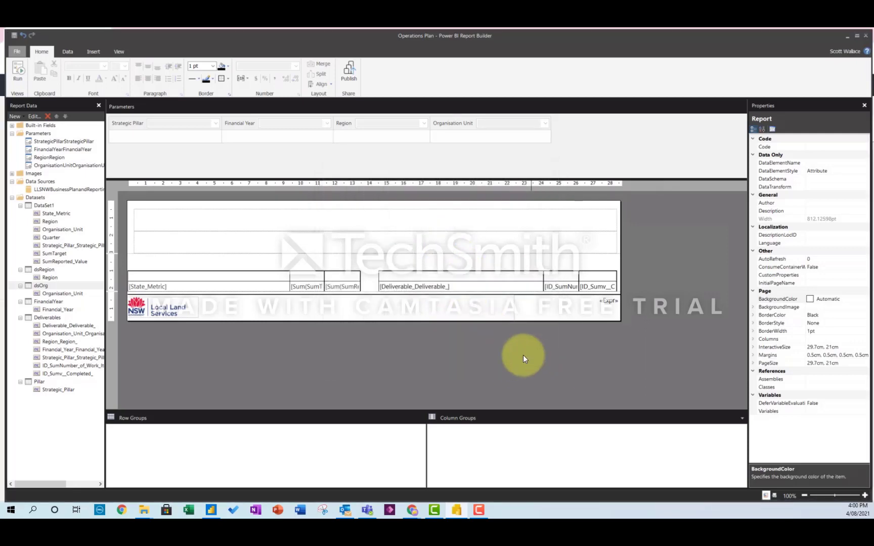
pyautogui.click(367, 267)
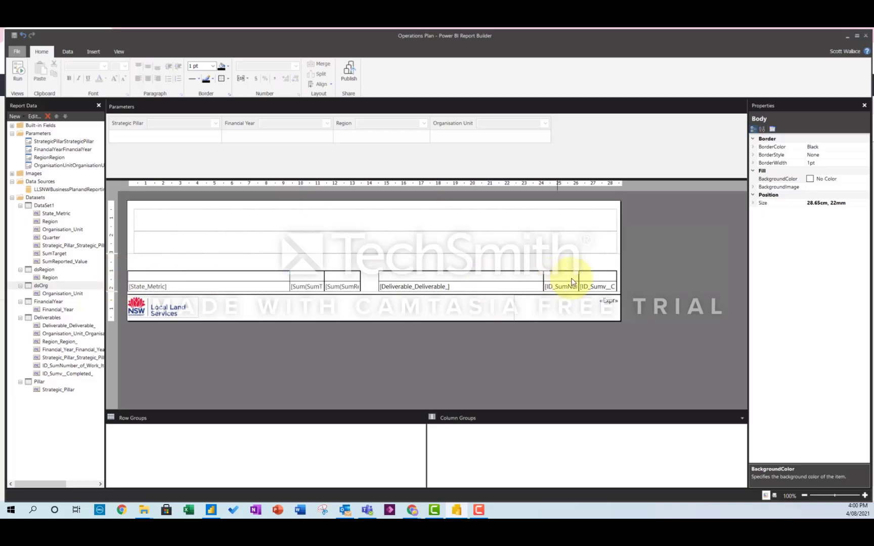
pyautogui.rightClick(642, 287)
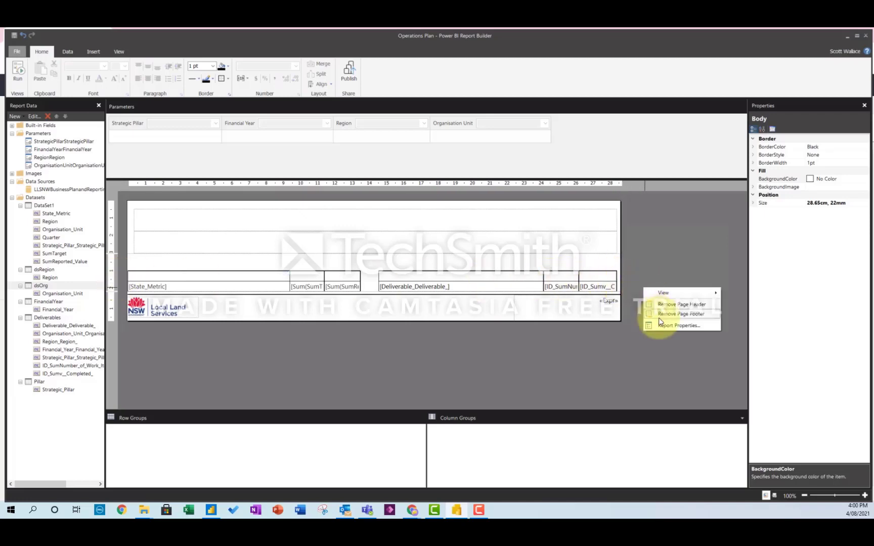
pyautogui.click(662, 326)
pyautogui.scroll(-1, 429, 310)
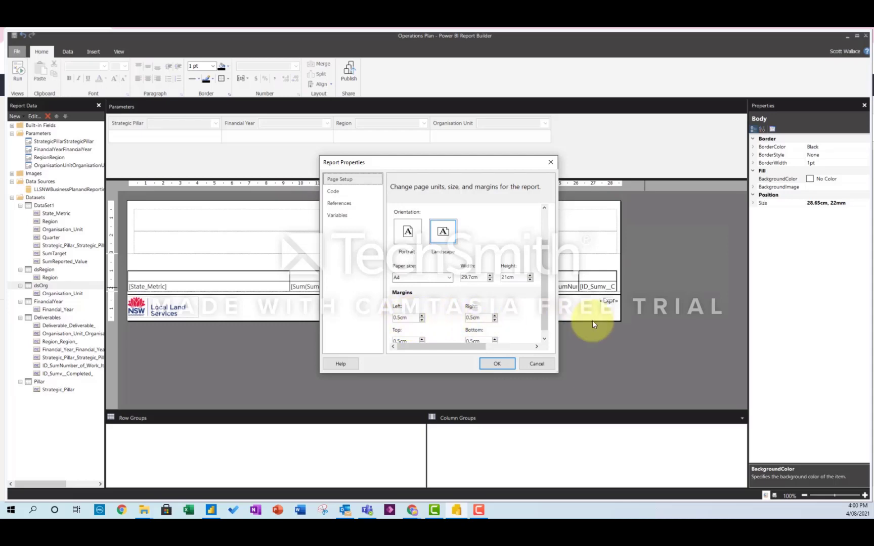
pyautogui.click(537, 364)
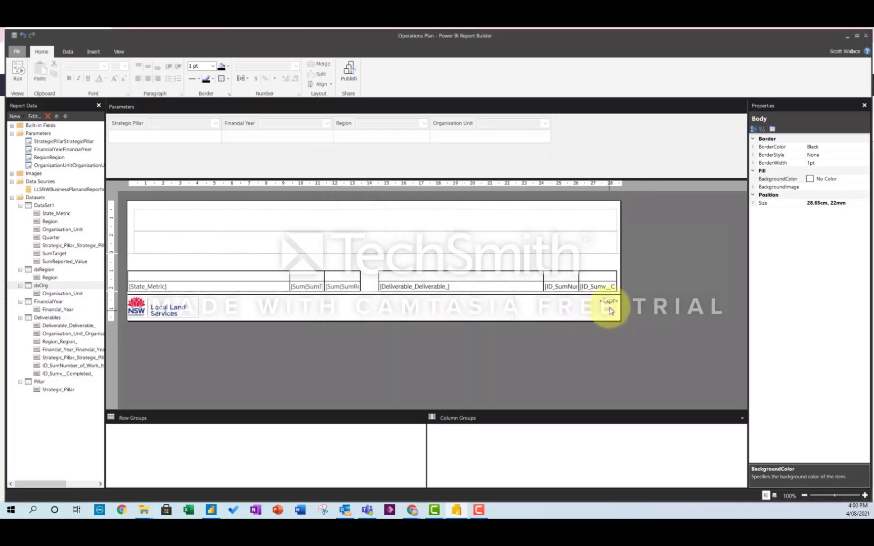
pyautogui.doubleClick(146, 217)
pyautogui.rightClick(146, 217)
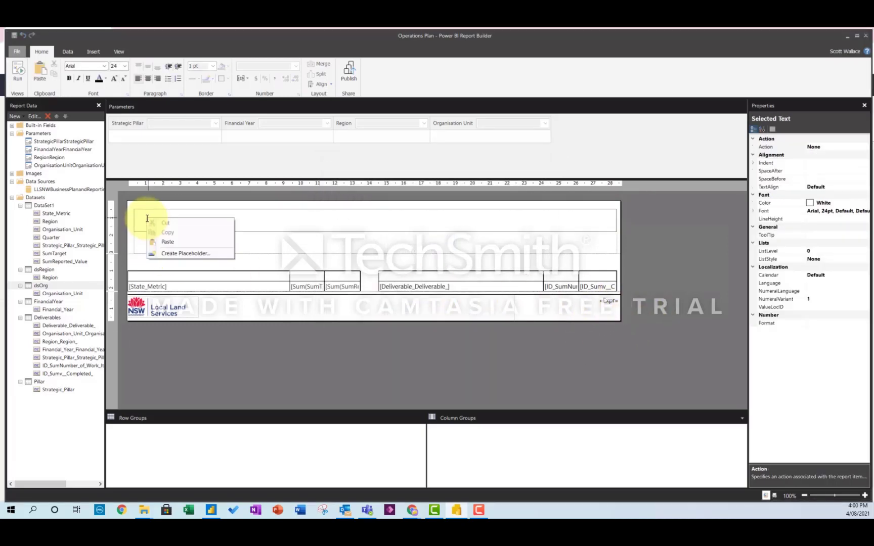
pyautogui.click(259, 225)
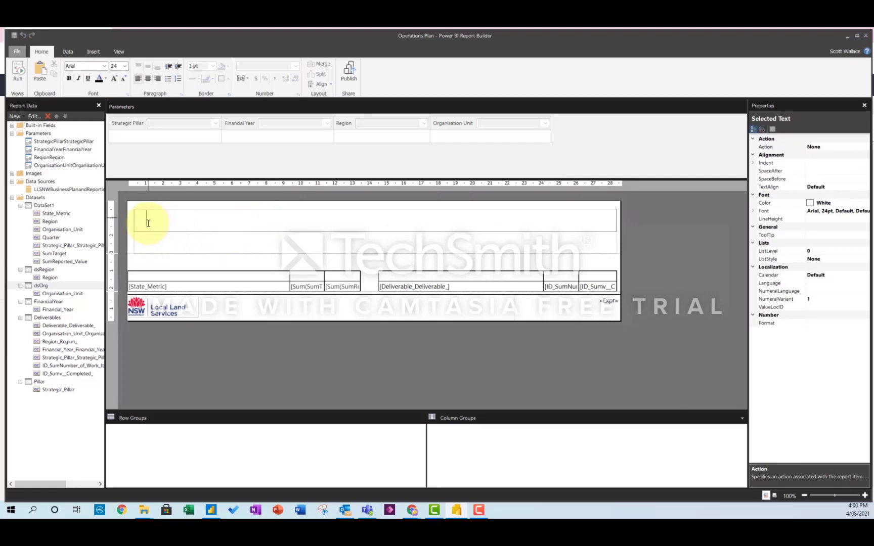
pyautogui.click(140, 245)
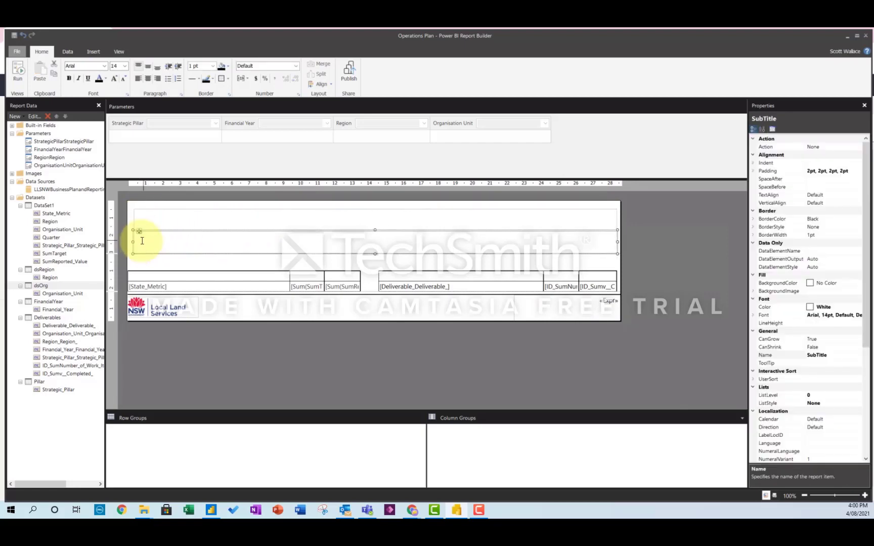
pyautogui.rightClick(142, 241)
pyautogui.click(172, 310)
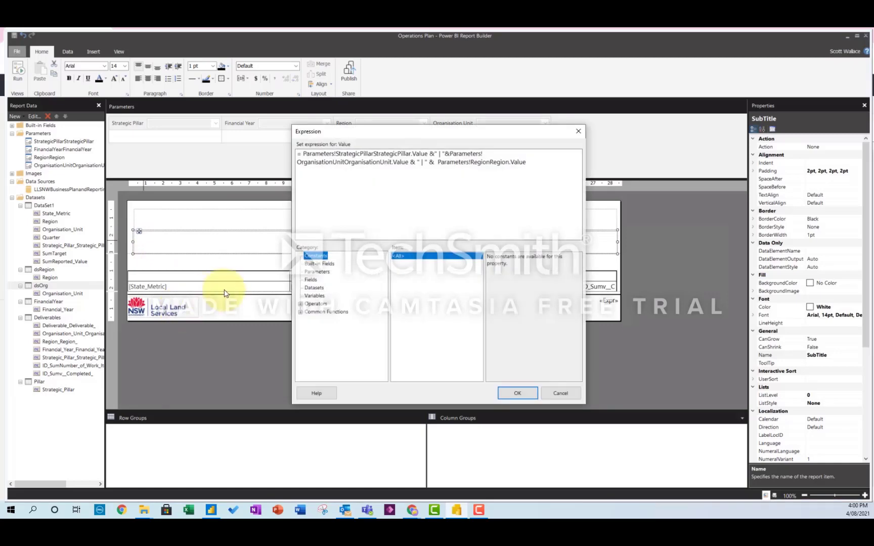
pyautogui.click(315, 272)
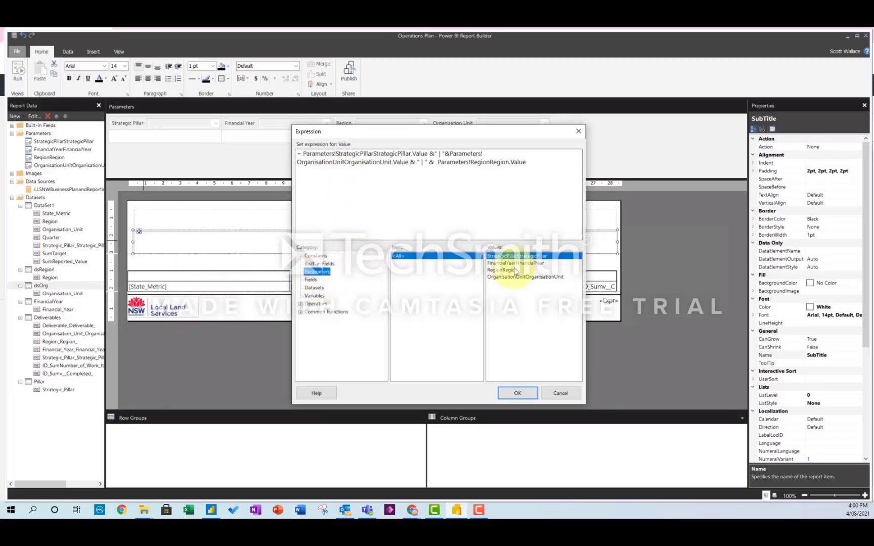
pyautogui.click(580, 134)
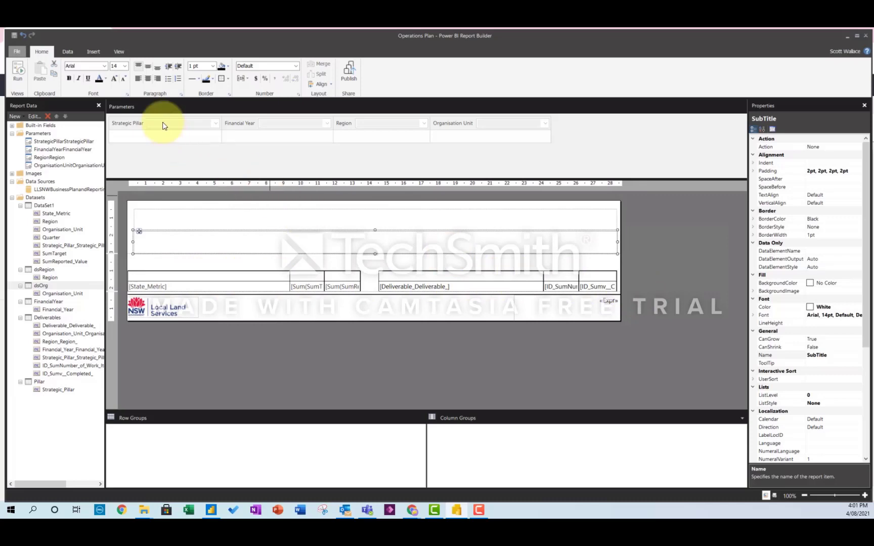
# Step: Review the Page Header's BackgroundColor Switch on Strategic Pillar, including Biosecurity #EF6730, without changing it
pyautogui.click(649, 278)
pyautogui.click(587, 209)
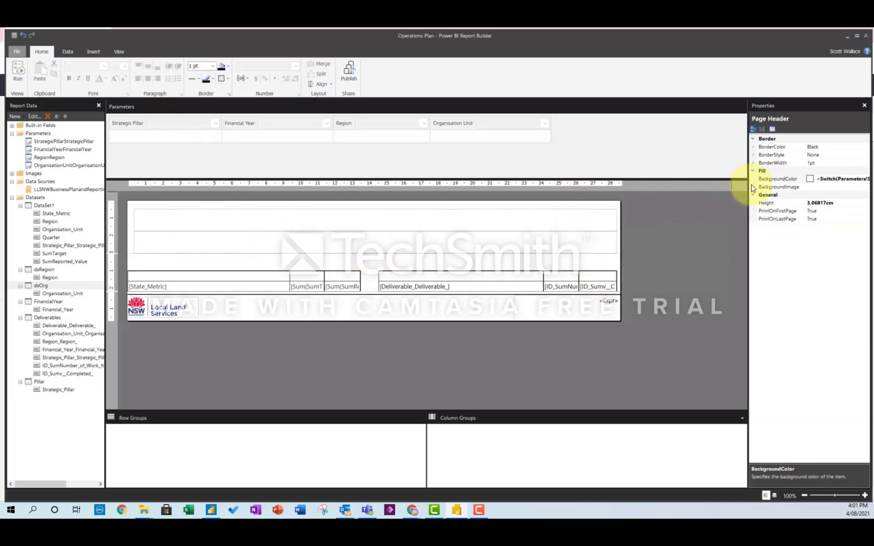
pyautogui.click(834, 180)
pyautogui.click(865, 179)
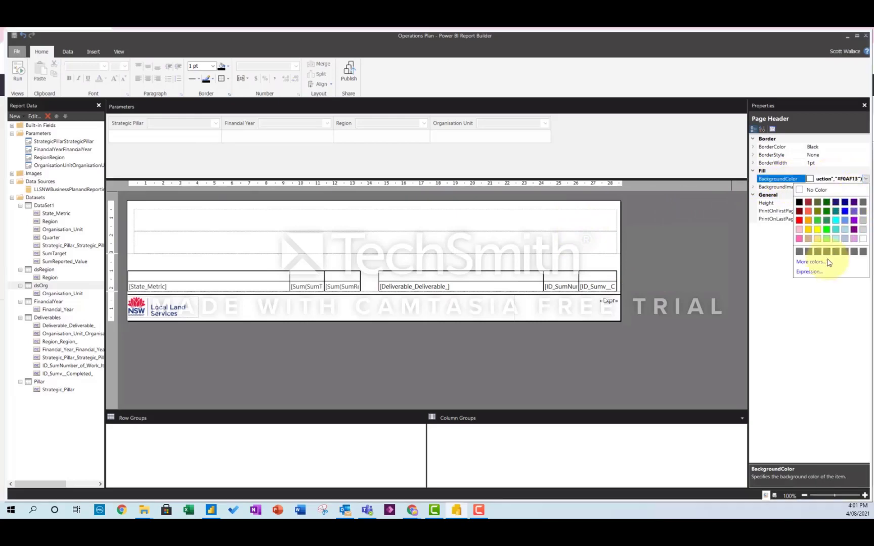
pyautogui.click(815, 273)
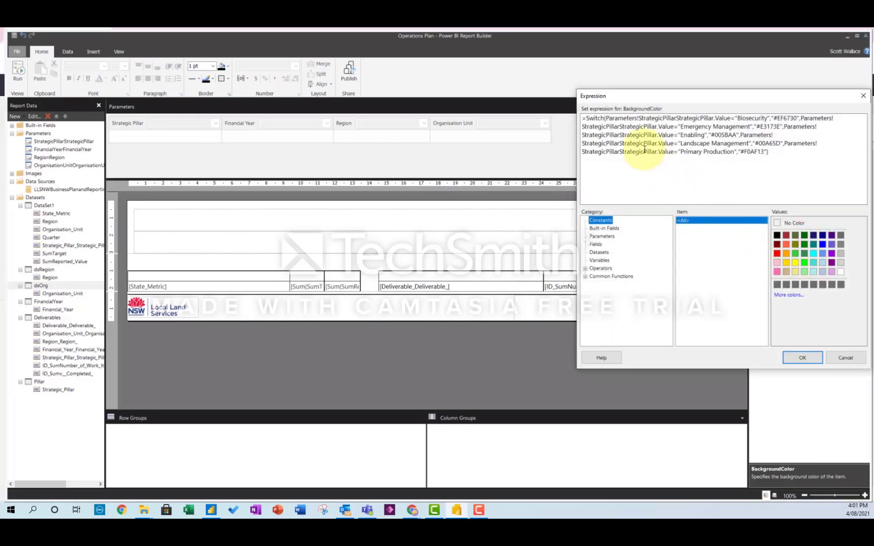
pyautogui.moveTo(585, 118); pyautogui.dragTo(719, 119)
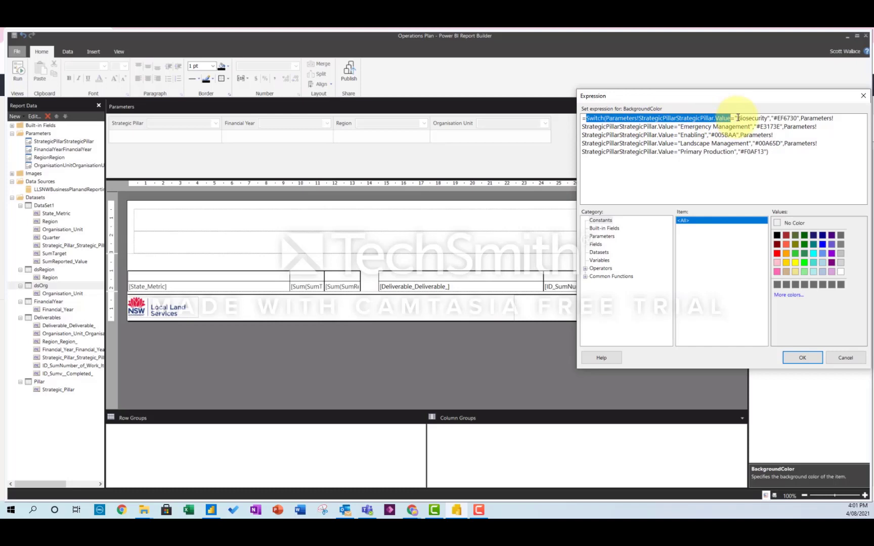
pyautogui.moveTo(738, 117); pyautogui.dragTo(795, 119)
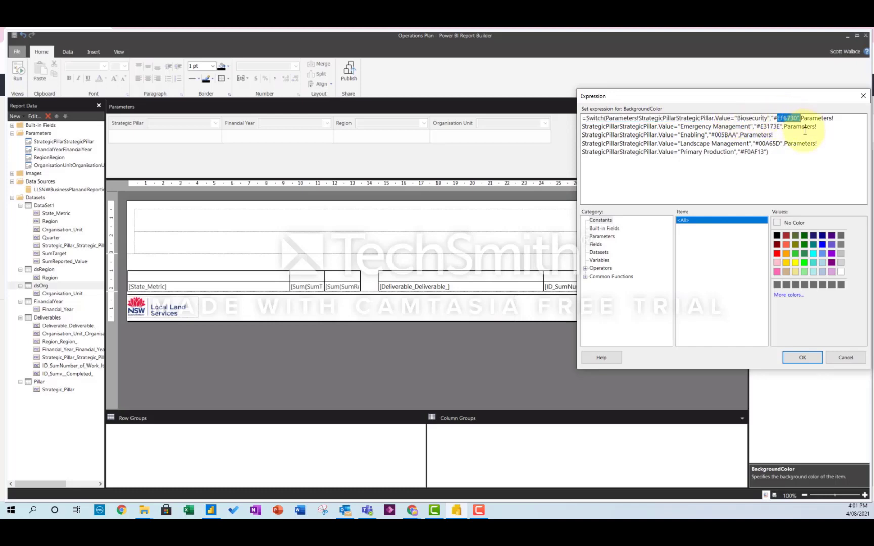
pyautogui.click(863, 96)
pyautogui.click(665, 286)
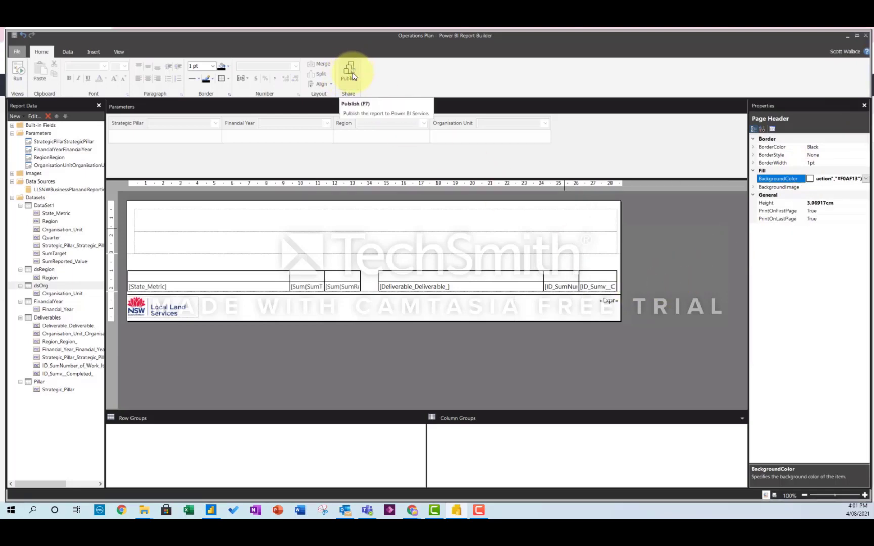
# Step: Open the published Operations Plan report from the workspace's report list in Power BI Service
pyautogui.click(845, 37)
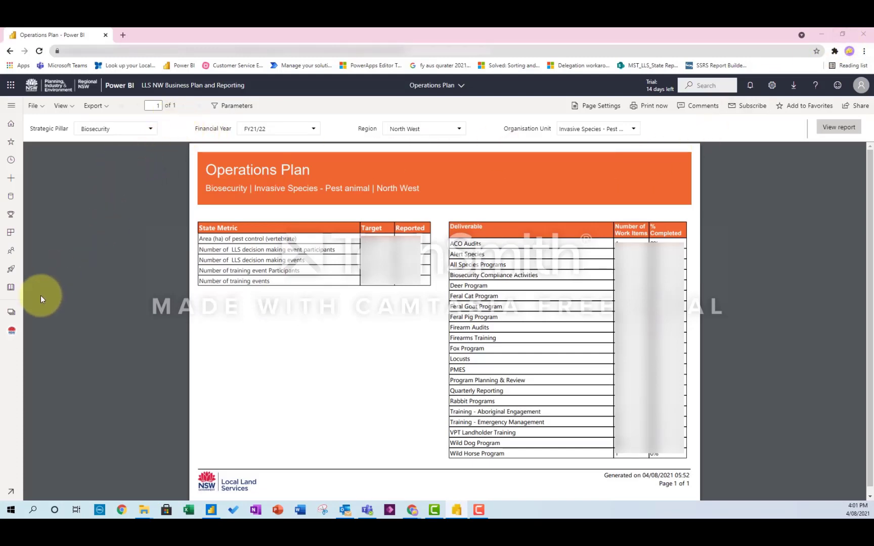
pyautogui.click(14, 331)
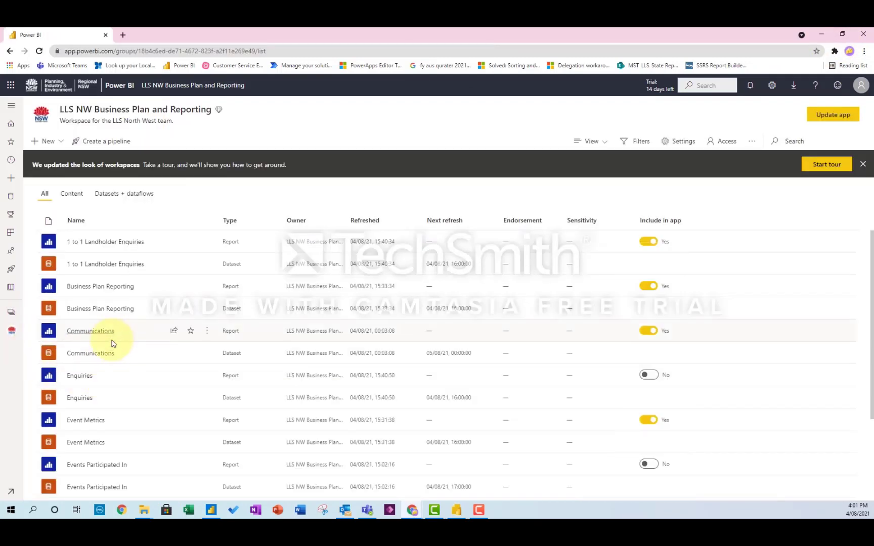
pyautogui.scroll(-3, 111, 346)
pyautogui.click(99, 396)
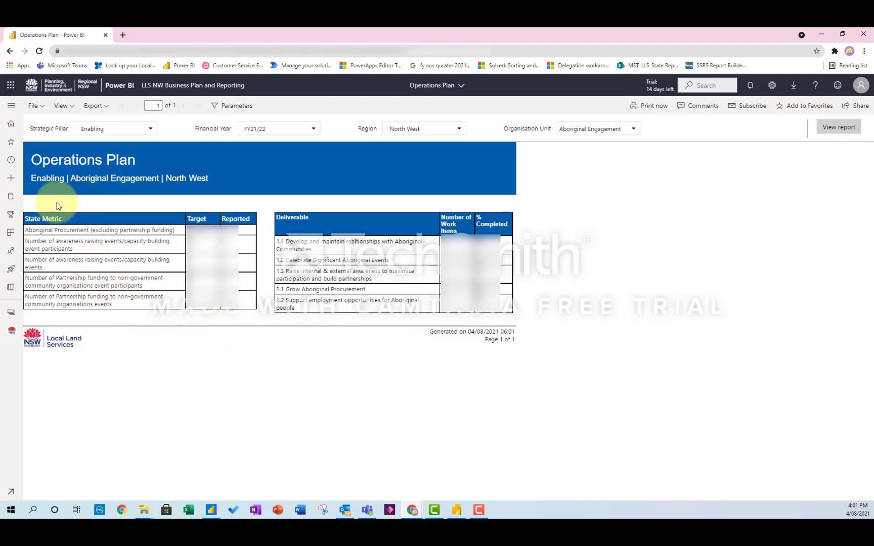
# Step: Switch the report to Page View, confirm A4 landscape page settings, and inspect the footer date and page count
pyautogui.click(62, 105)
pyautogui.click(92, 147)
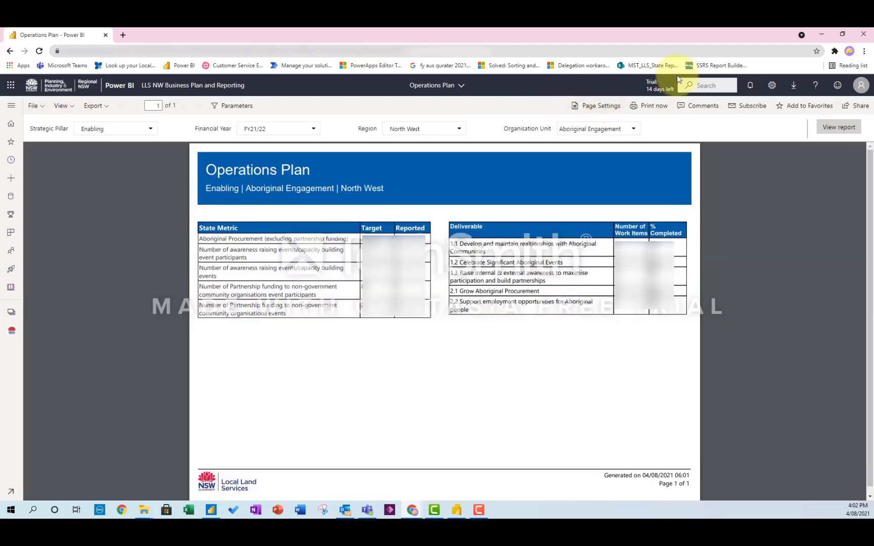
pyautogui.click(613, 106)
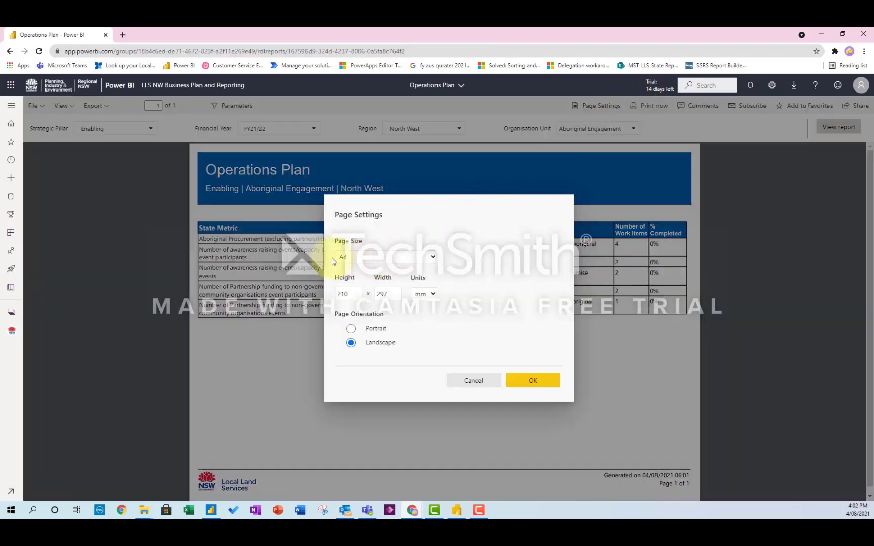
pyautogui.click(524, 385)
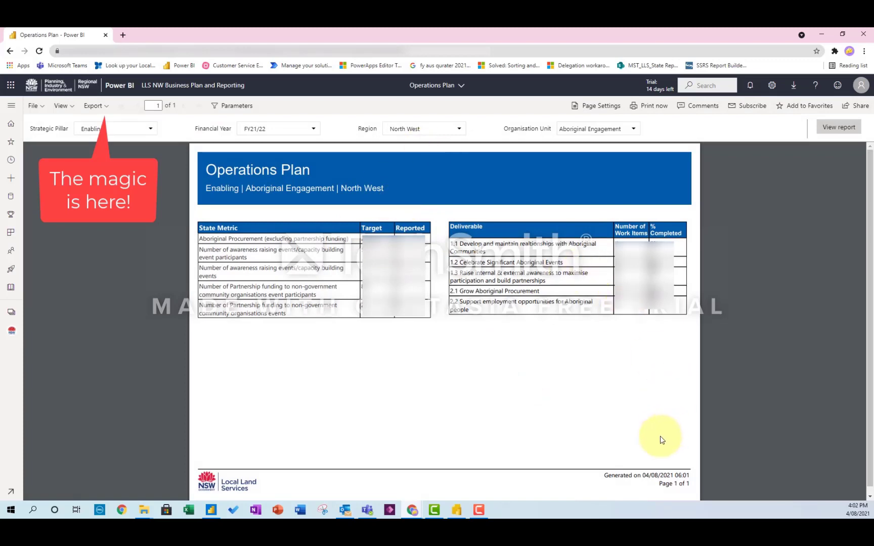
pyautogui.moveTo(604, 476); pyautogui.dragTo(710, 486)
pyautogui.click(720, 450)
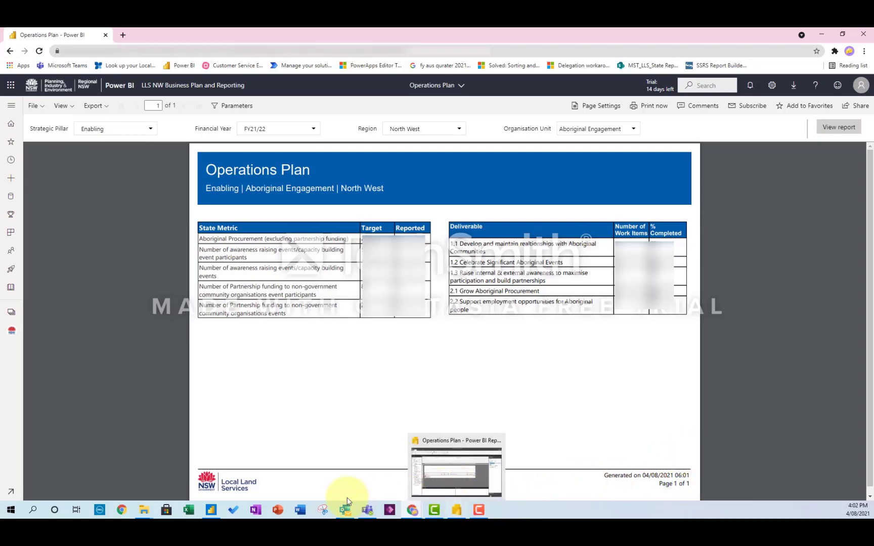
# Step: Back in Report Builder, open the footer placeholder's expression and examine its date formatting part
pyautogui.click(458, 510)
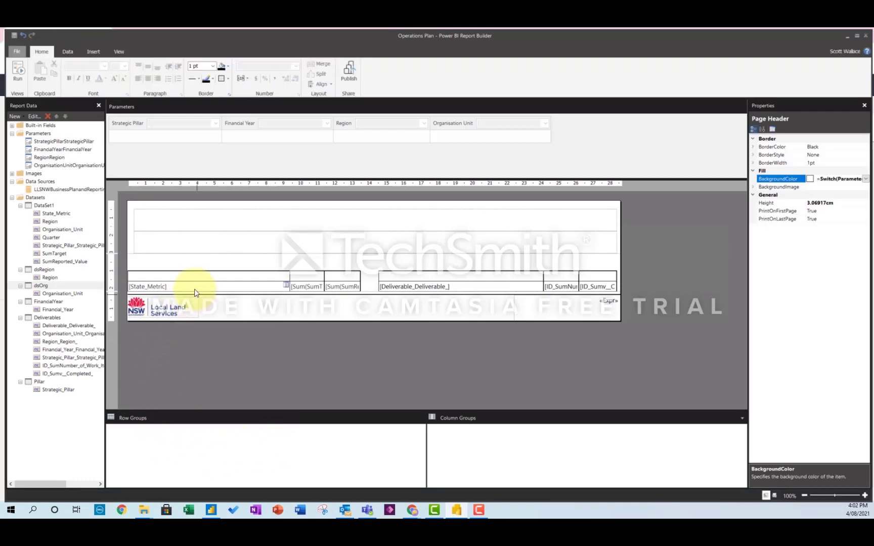
pyautogui.doubleClick(608, 303)
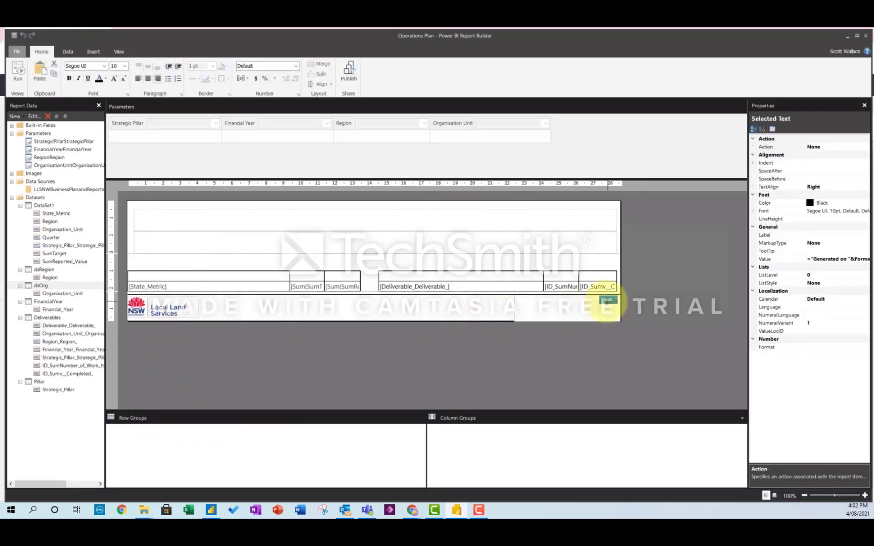
pyautogui.rightClick(607, 302)
pyautogui.click(635, 358)
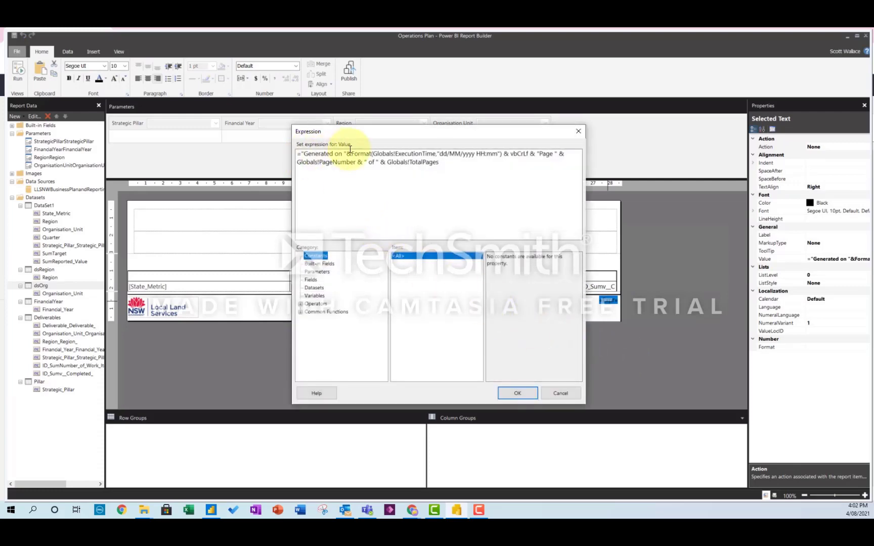
pyautogui.moveTo(353, 153); pyautogui.dragTo(503, 154)
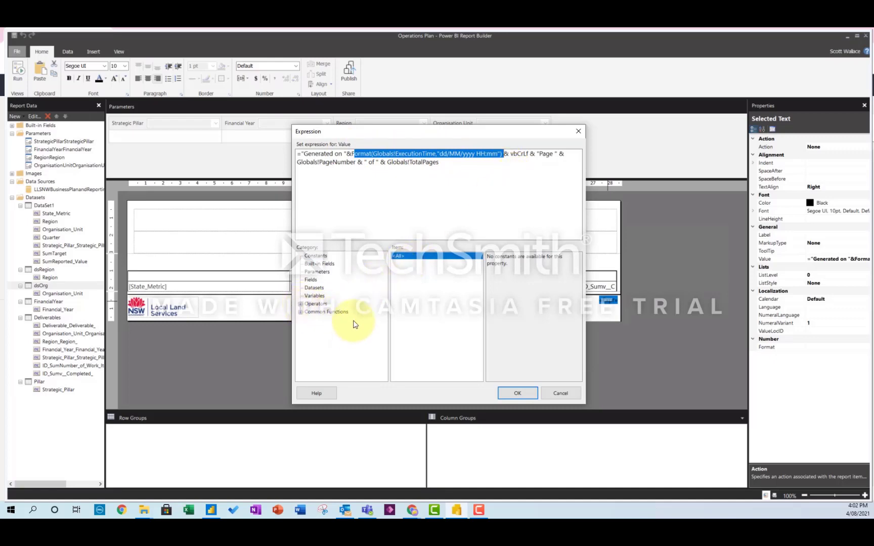
# Step: Browse Constants, Built-in Fields and Parameters, reviewing the ExecutionTime dd/MM/yyyy HH:mm format and page X of Y
pyautogui.click(315, 257)
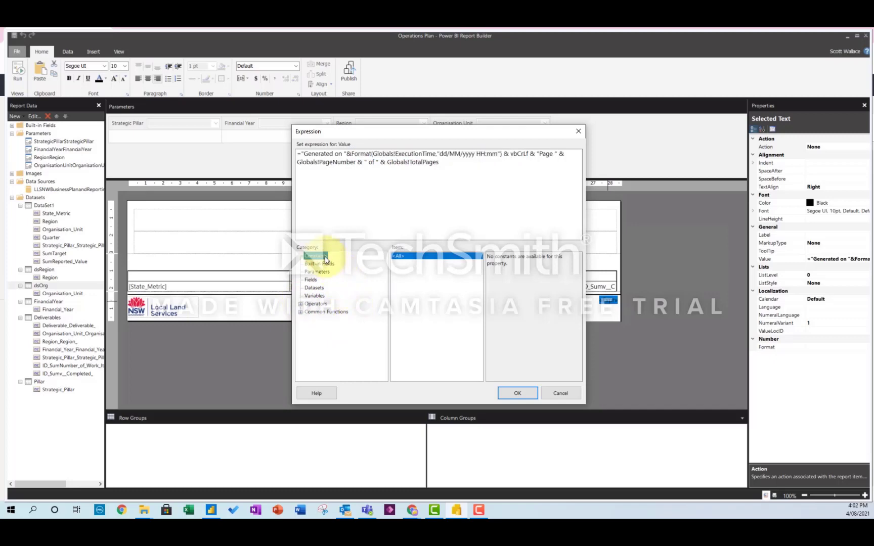
pyautogui.click(321, 264)
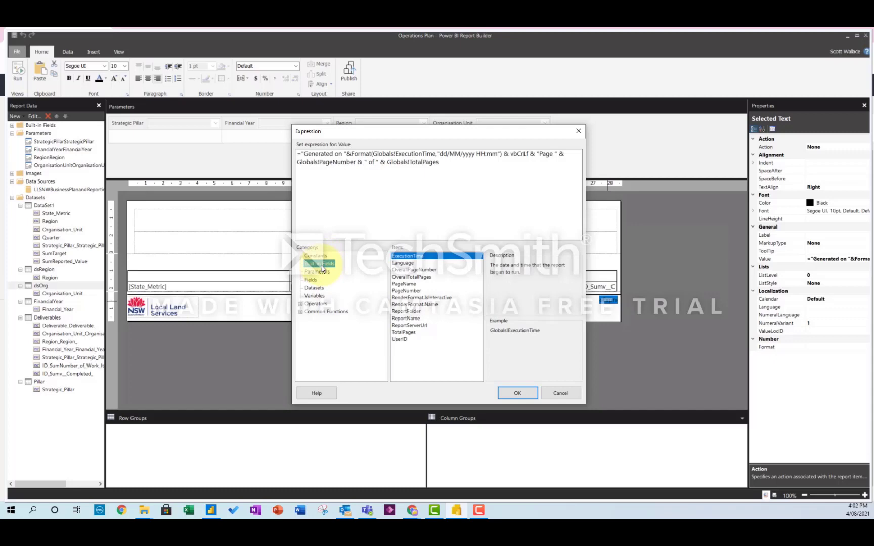
pyautogui.click(321, 273)
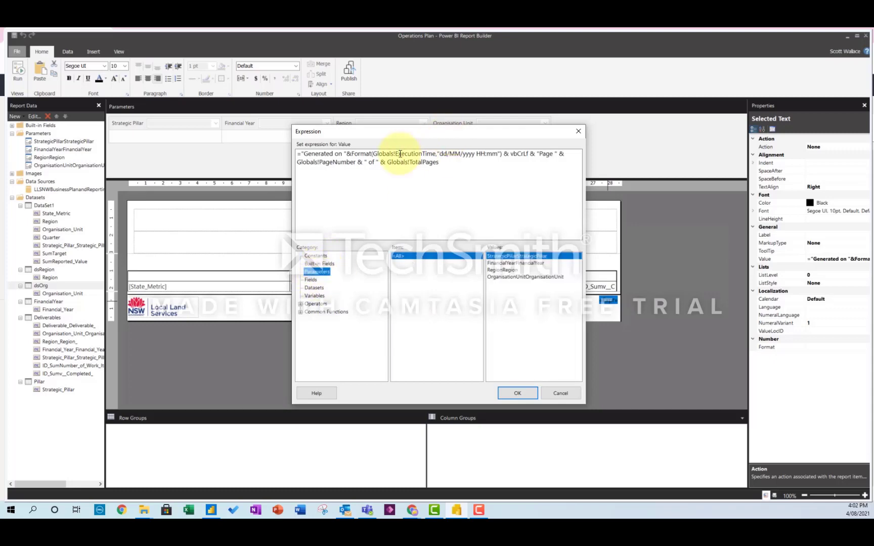
pyautogui.moveTo(377, 154); pyautogui.dragTo(531, 153)
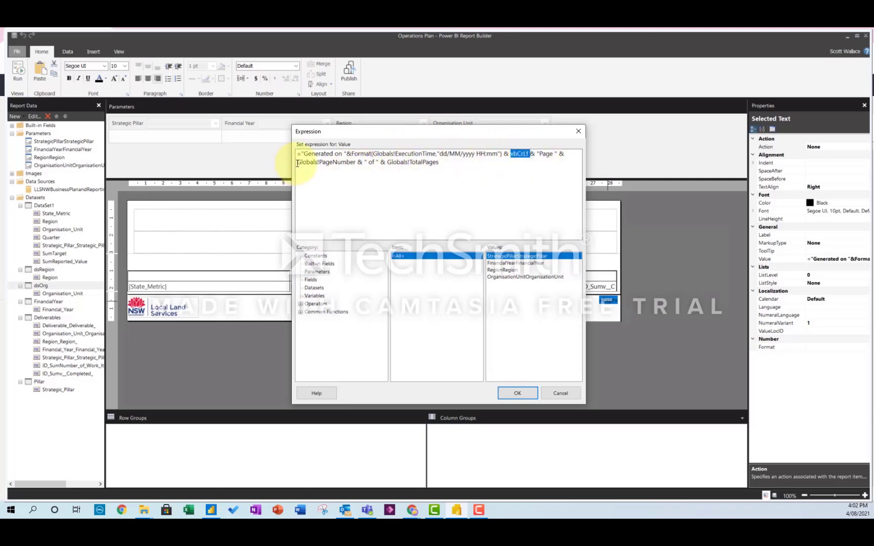
pyautogui.moveTo(297, 163); pyautogui.dragTo(471, 184)
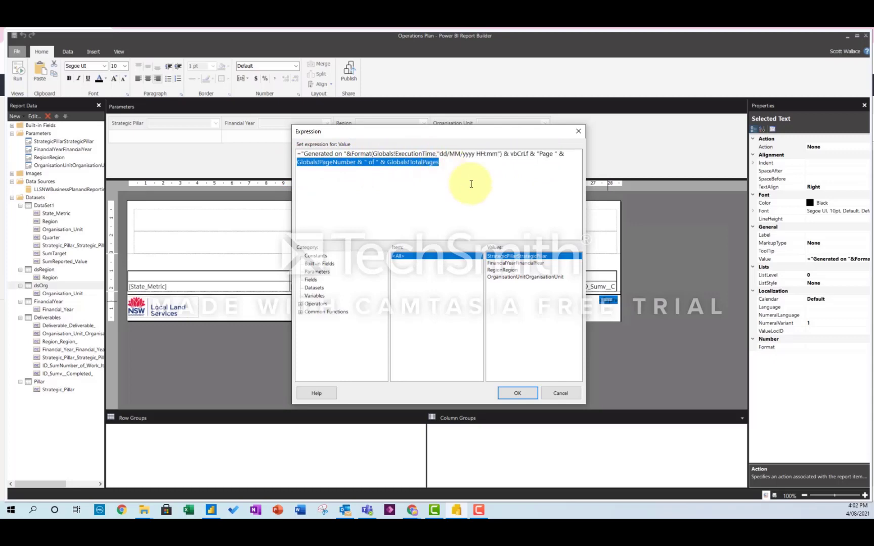